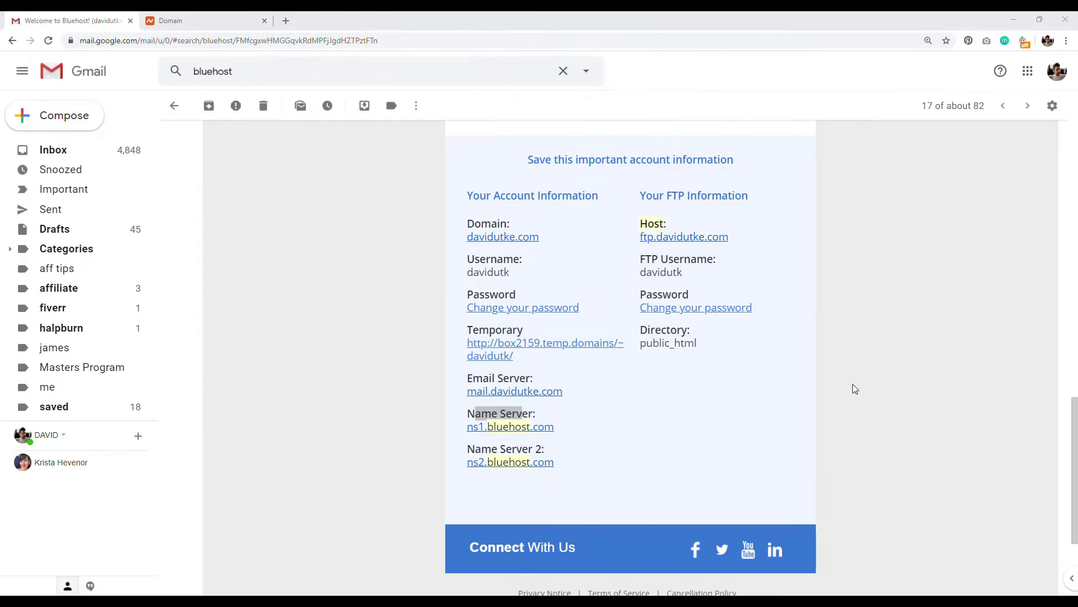
Step: Check the Bluehost name servers in the welcome email, then go to the Namecheap davidutke.com details page
left_click(364, 332)
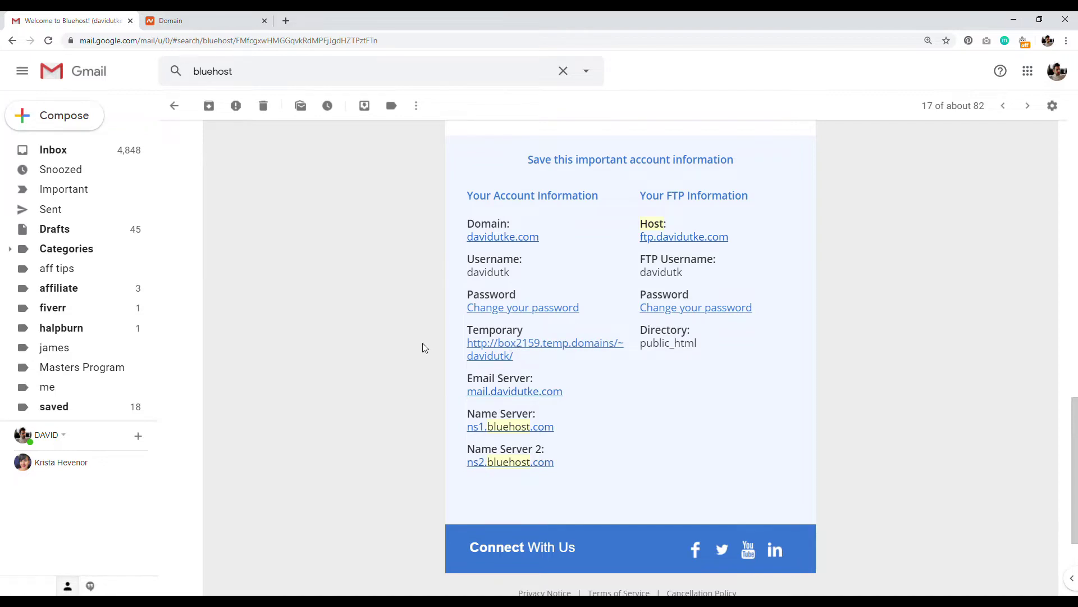
left_click_drag(475, 414, 516, 413)
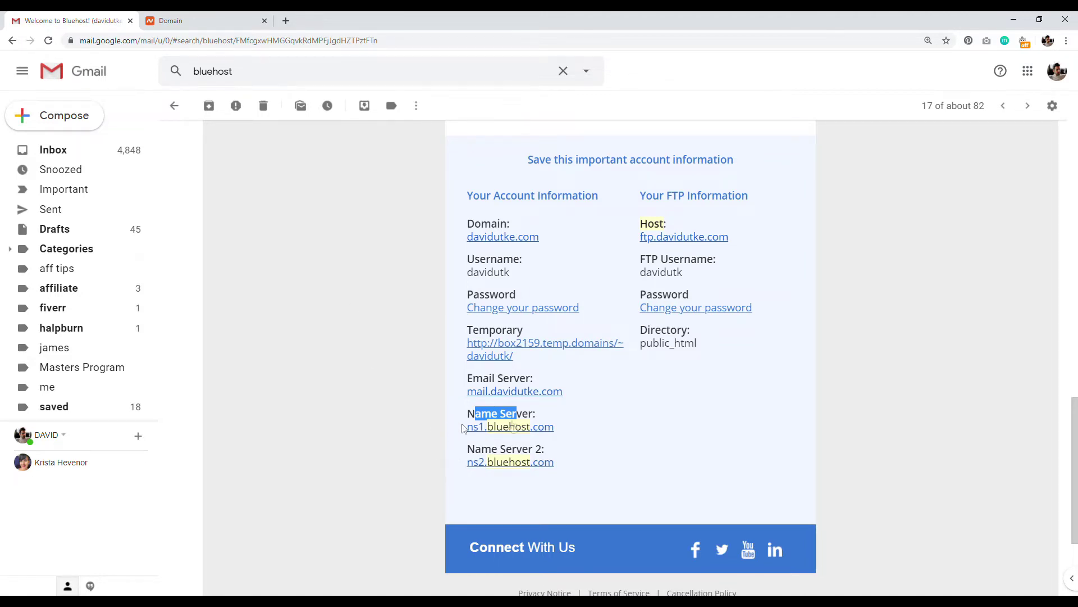
key("ctrl+Tab")
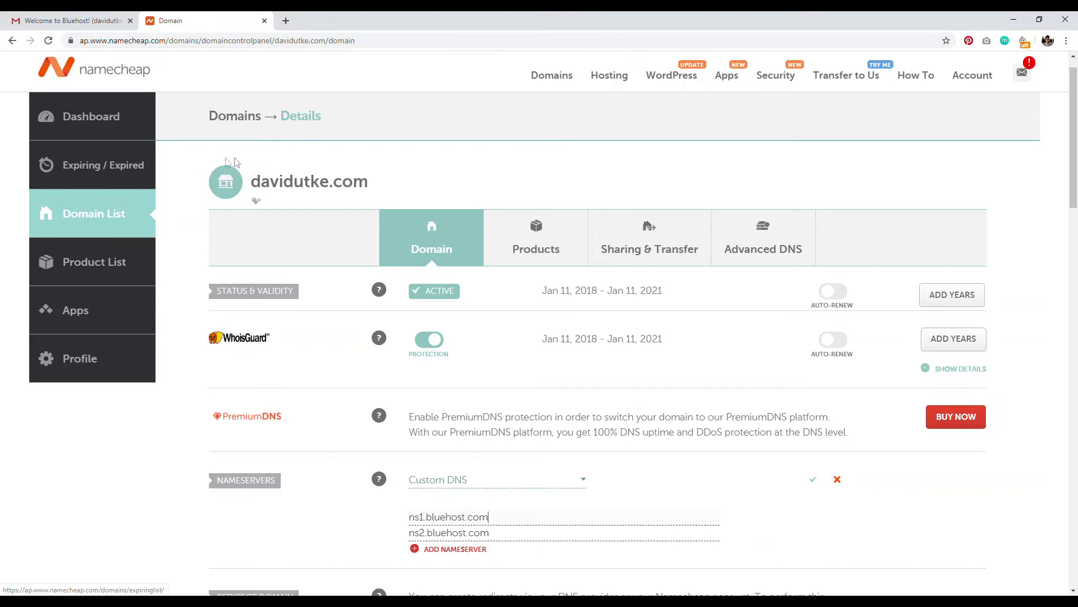
Step: Save Custom DNS nameservers ns1.bluehost.com and ns2.bluehost.com for davidutke.com
left_click_drag(251, 177, 378, 185)
scroll(1076, 178, "down", 5)
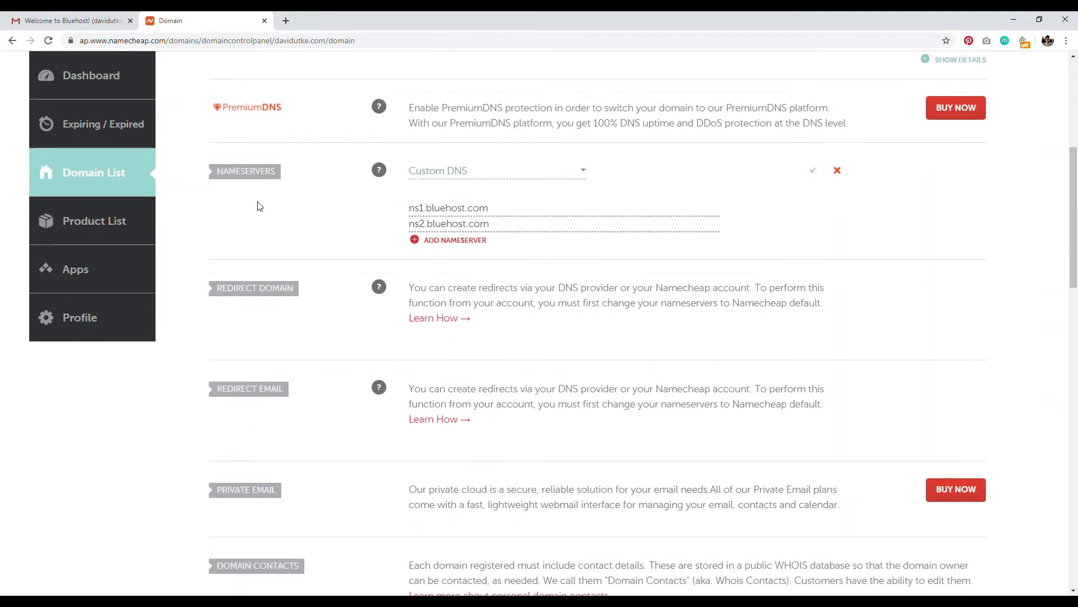
left_click(580, 173)
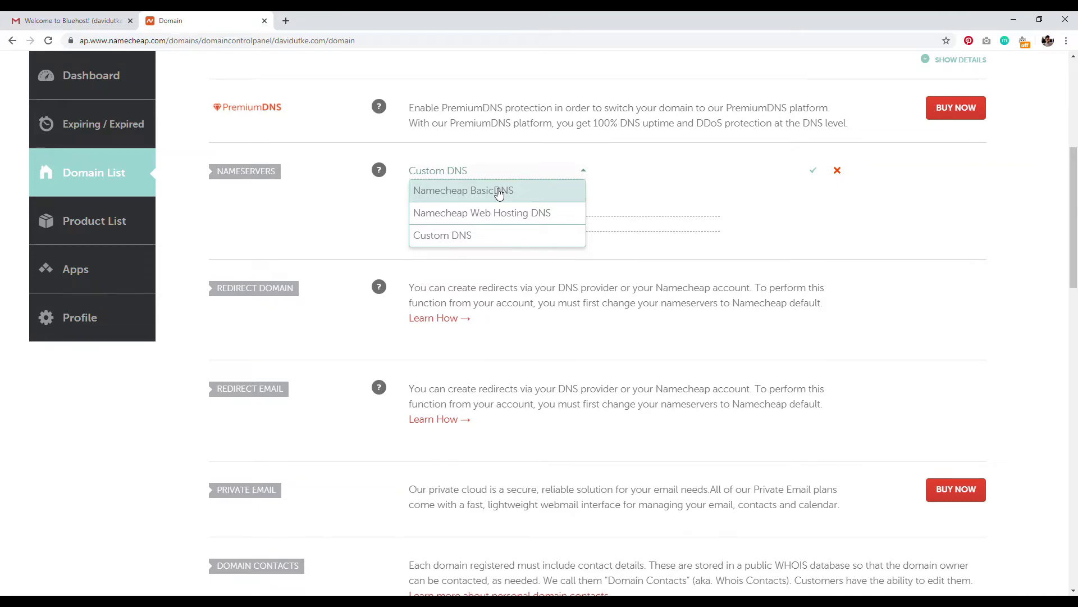
left_click(489, 234)
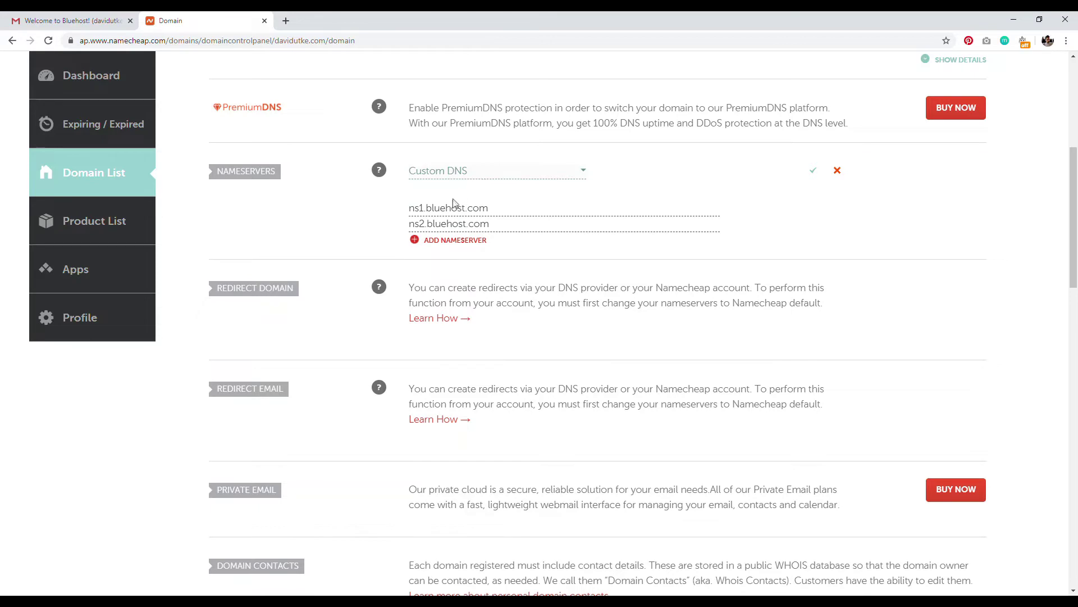
left_click(494, 208)
key("BackSpace")
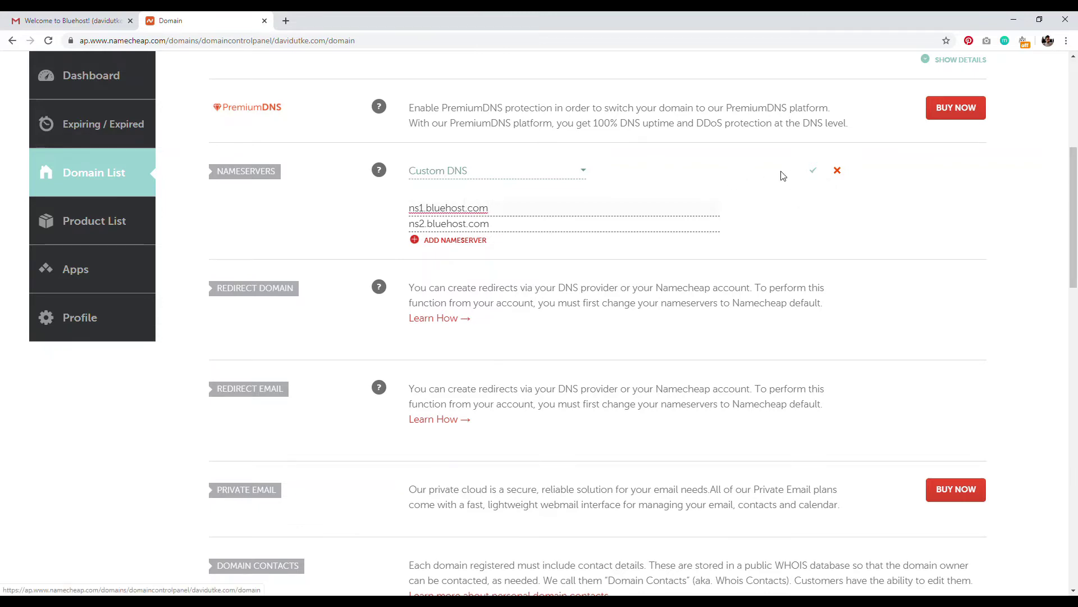
left_click(809, 174)
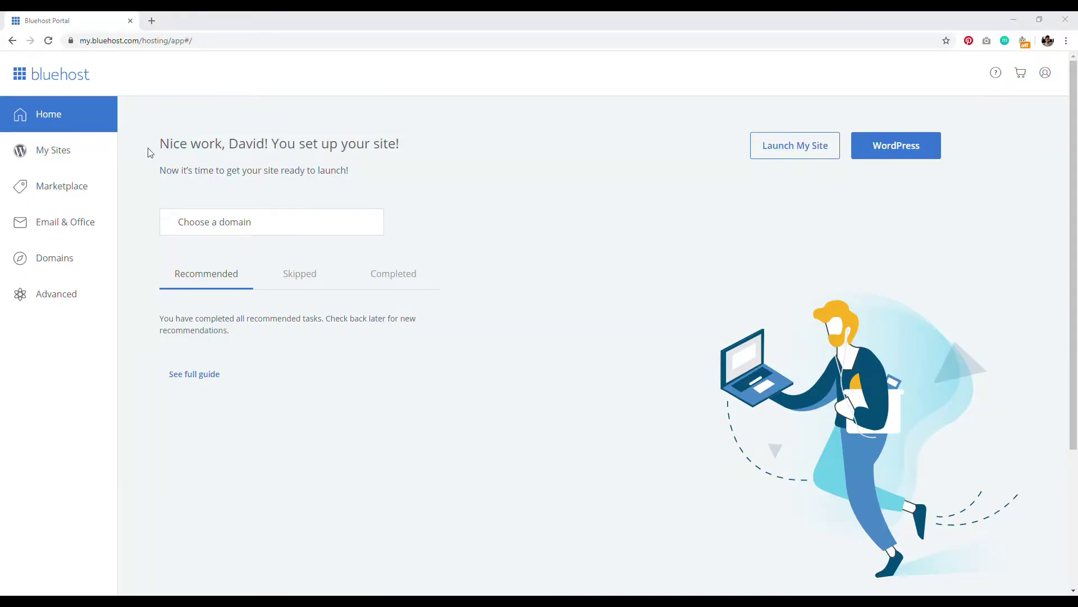
Step: Start a new WordPress site named after the owner, with tagline 'Hello World'
left_click(68, 154)
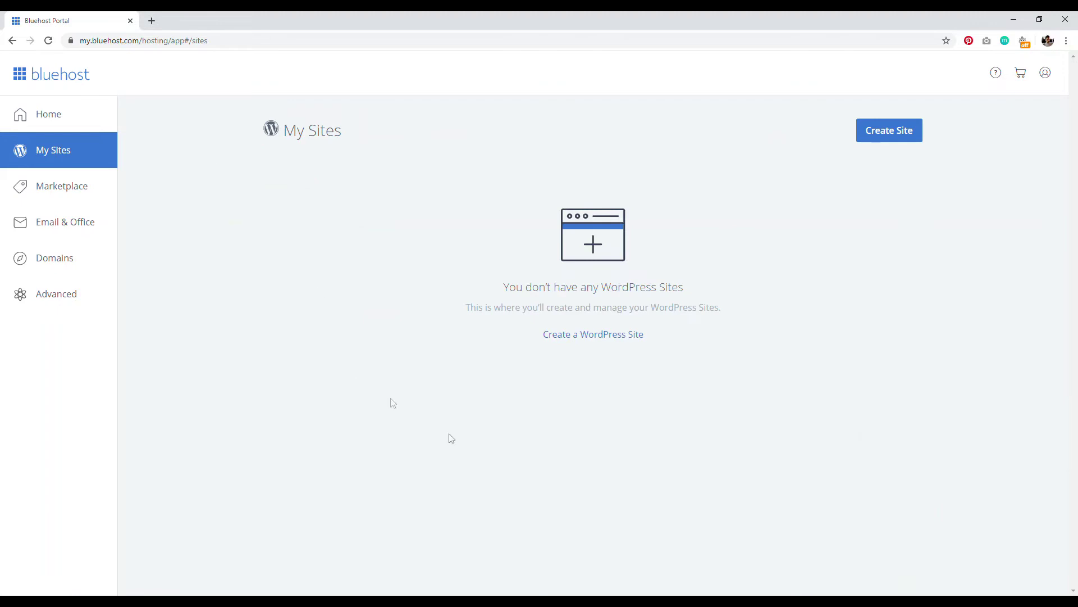
left_click(881, 135)
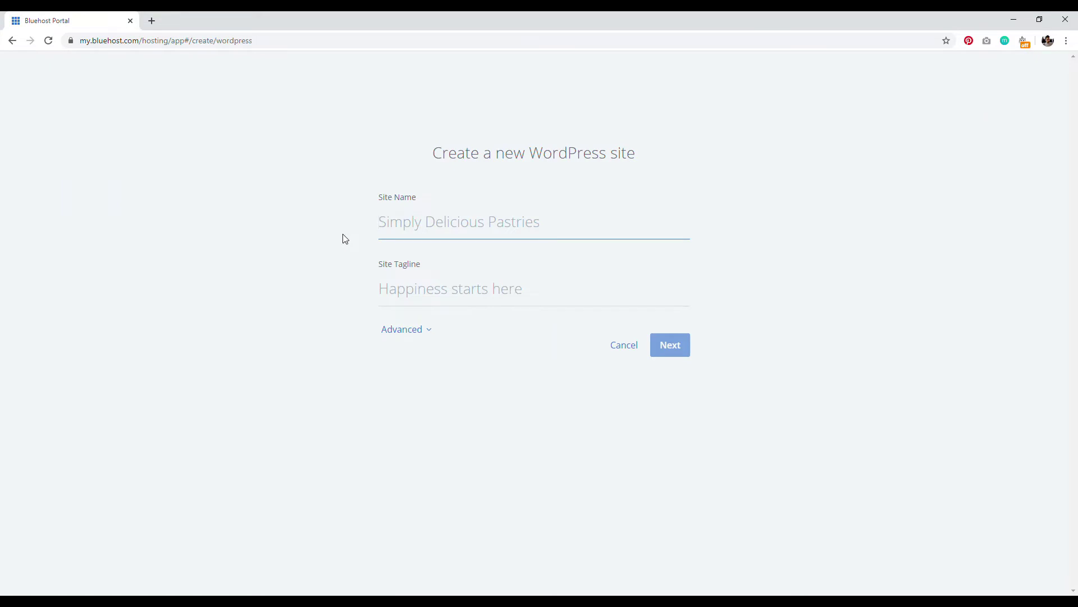
type("David Utke")
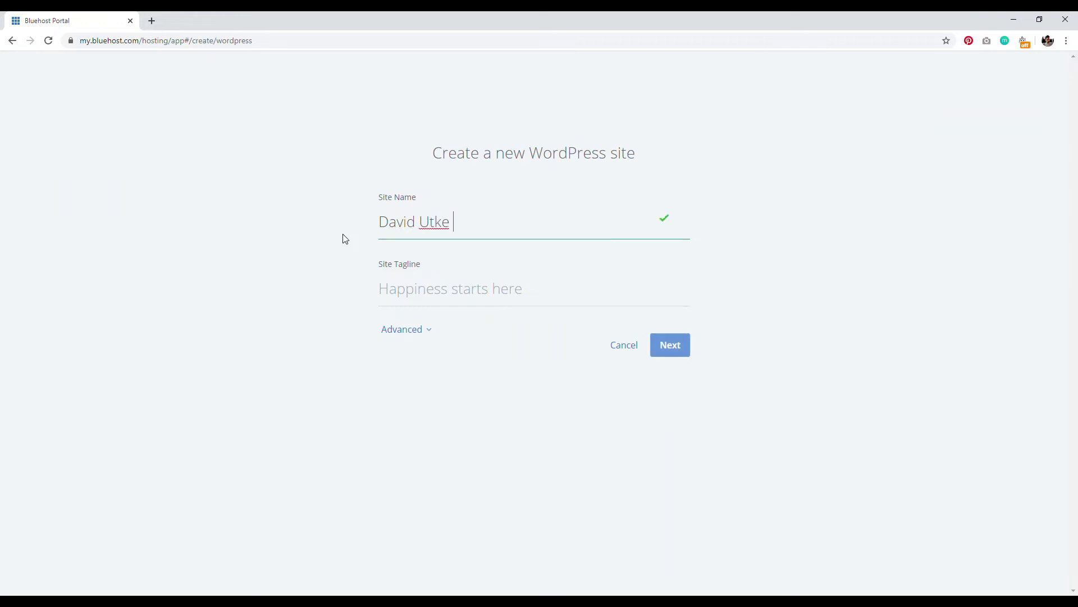
left_click(390, 291)
type("Hello World")
Step: Enter the WordPress admin username and password, then continue to domain selection
left_click(409, 332)
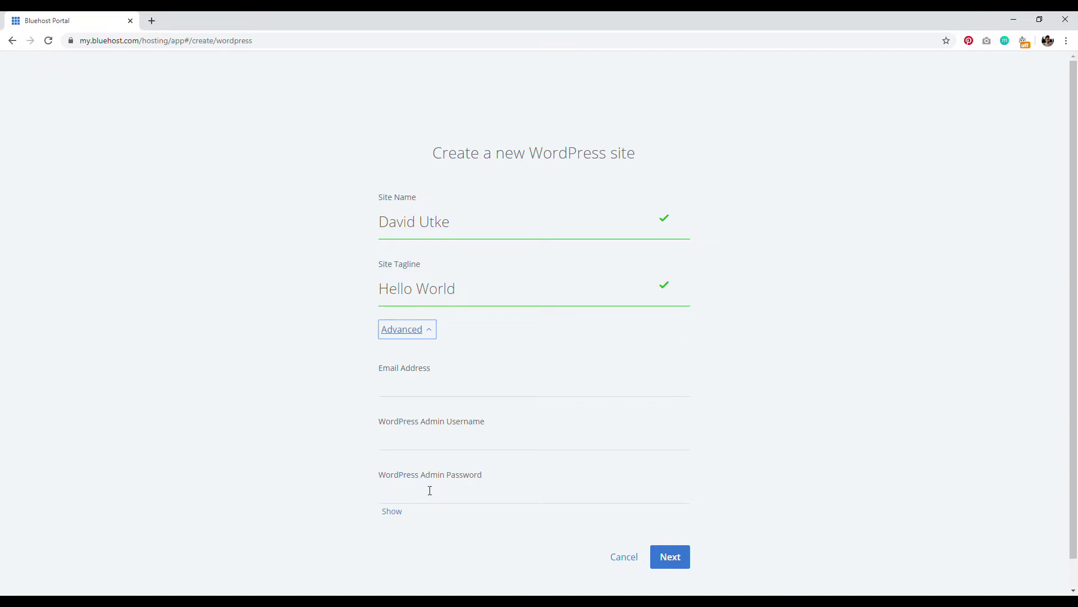
left_click(423, 439)
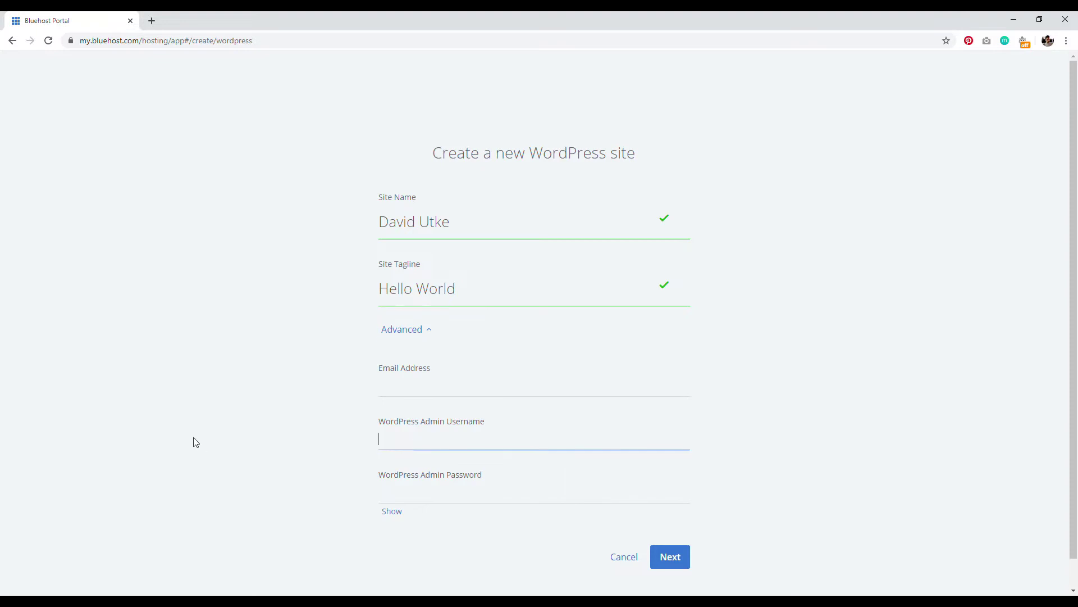
left_click(433, 485)
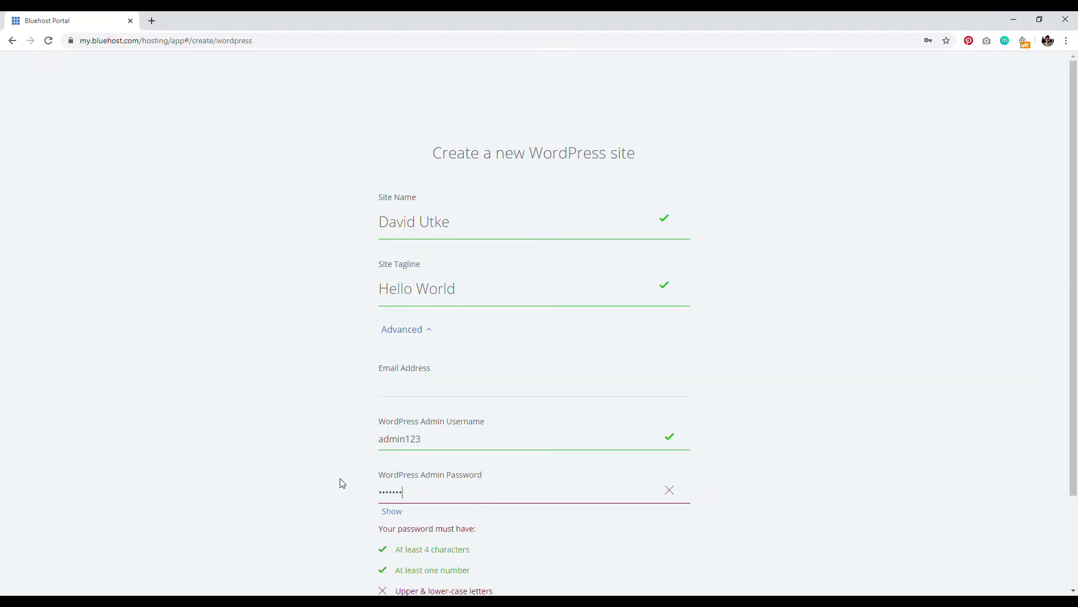
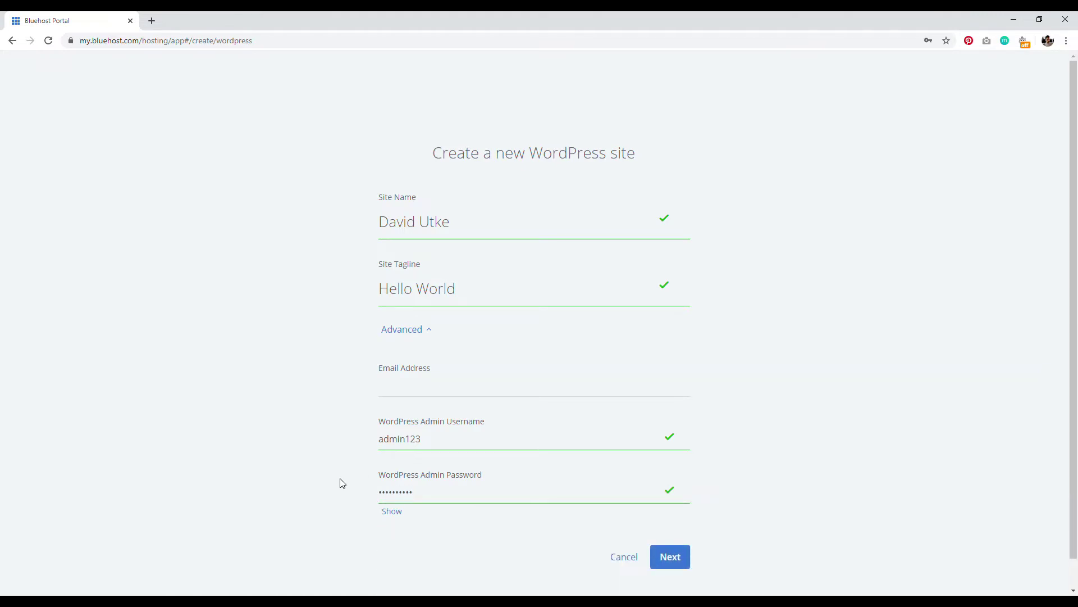
left_click(669, 564)
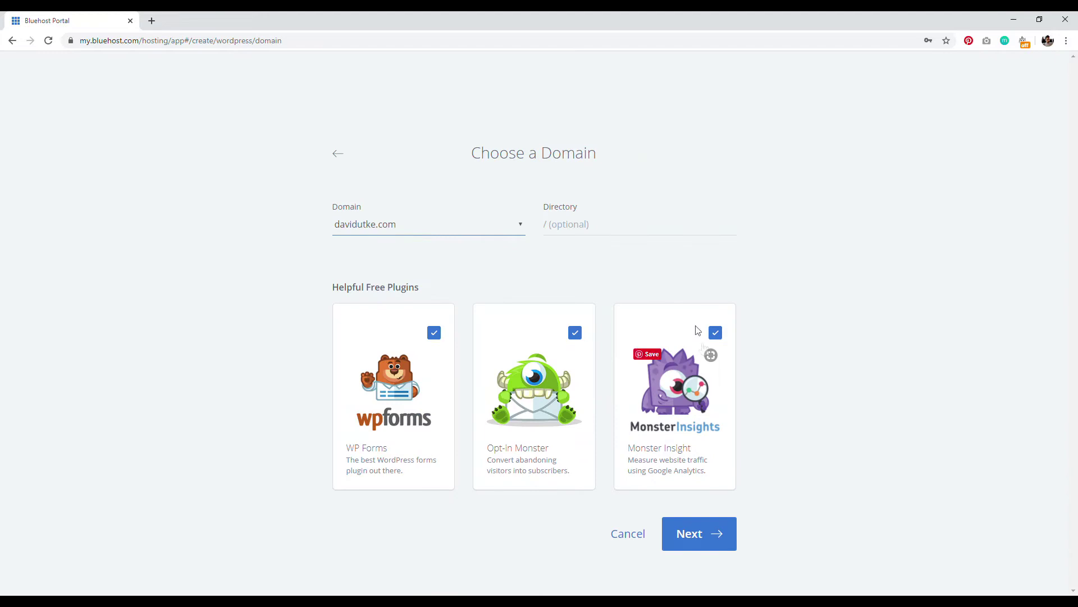
Step: Install WordPress on davidutke.com without WP Forms, Opt-in Monster or Monster Insight
left_click(437, 335)
left_click(574, 330)
left_click(715, 335)
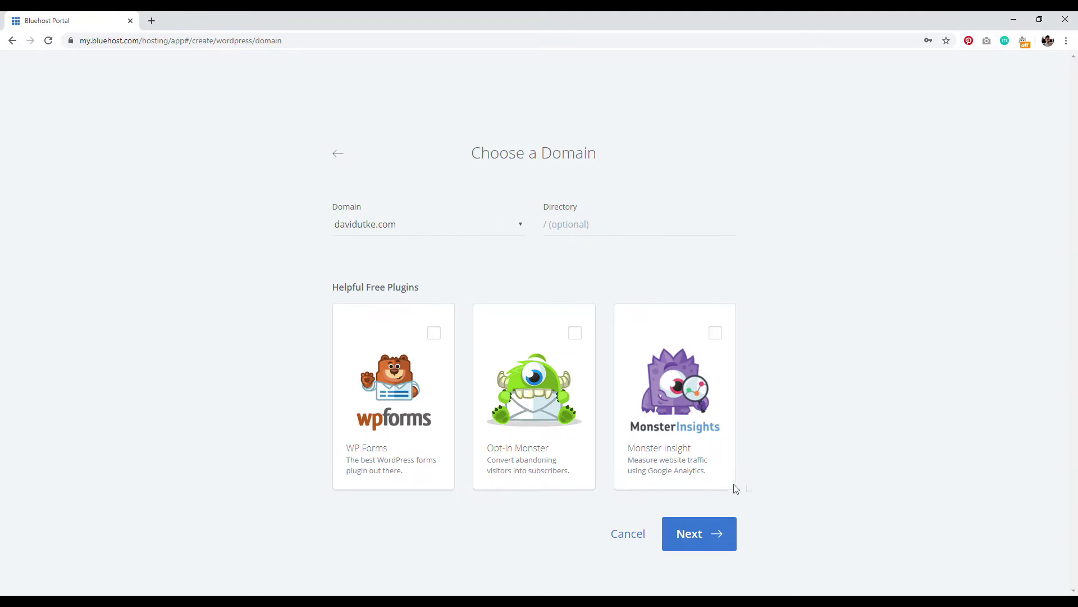
left_click(695, 535)
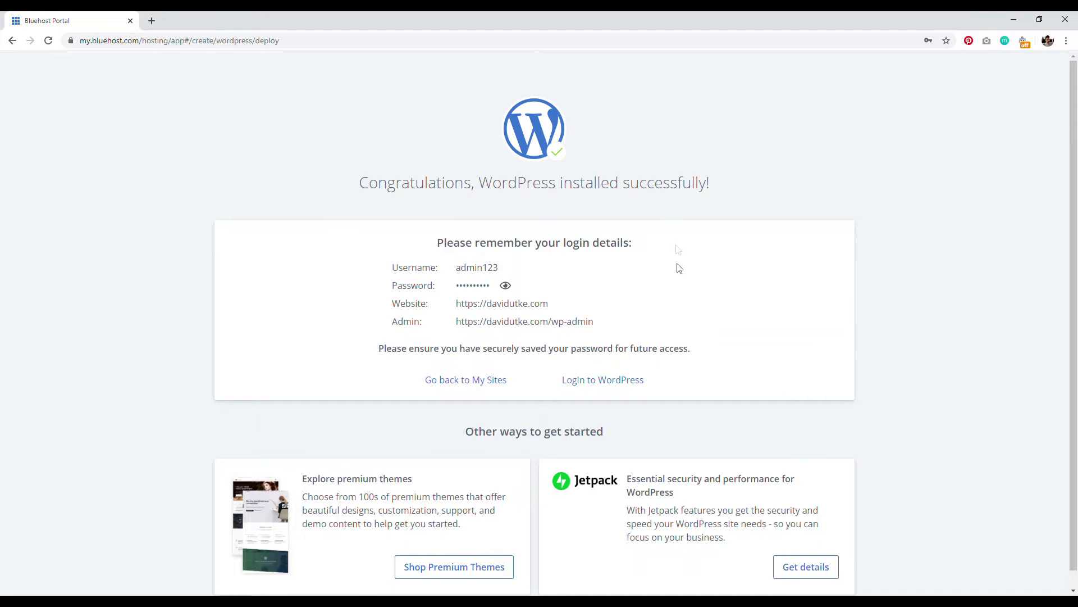
Step: Open the new site's WordPress admin dashboard in a new tab
right_click(603, 385)
left_click(618, 390)
left_click_drag(594, 322, 552, 322)
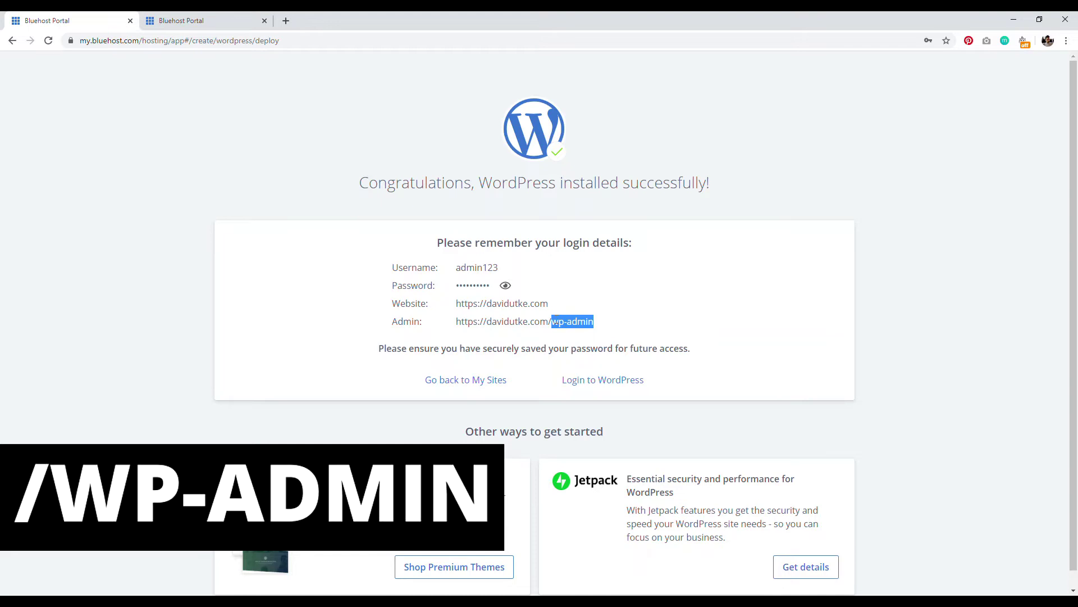
left_click(304, 272)
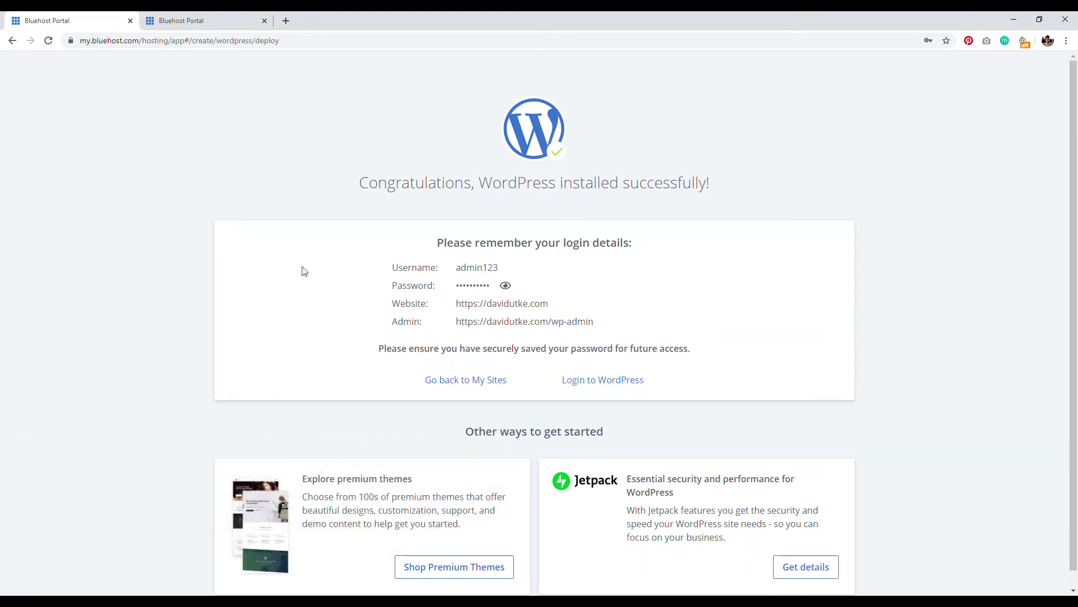
left_click(203, 20)
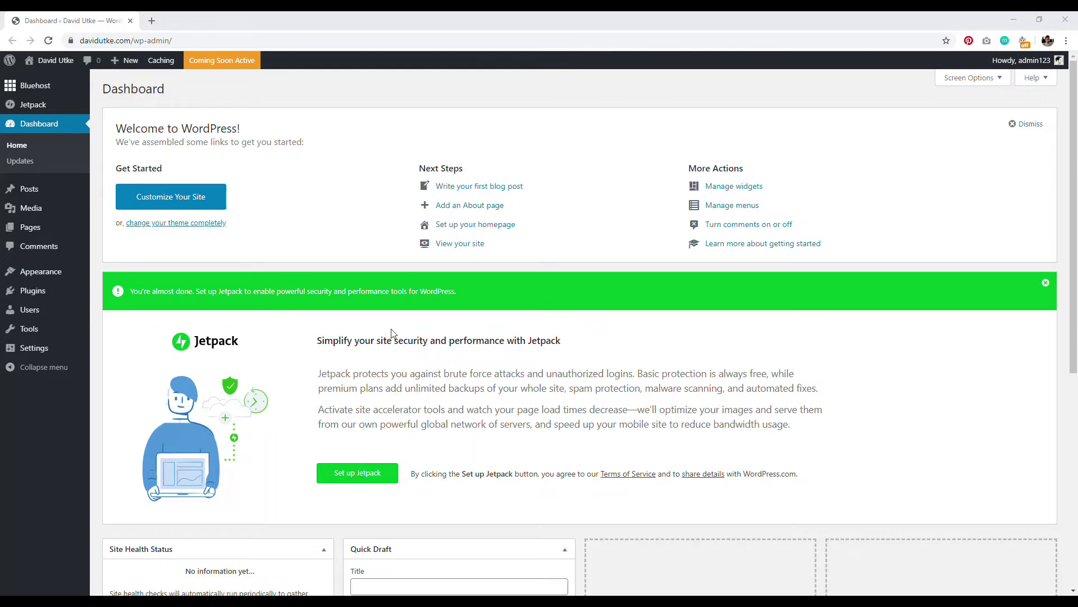
Step: Bring up the Permalinks settings page in a new tab
mouse_move(44, 351)
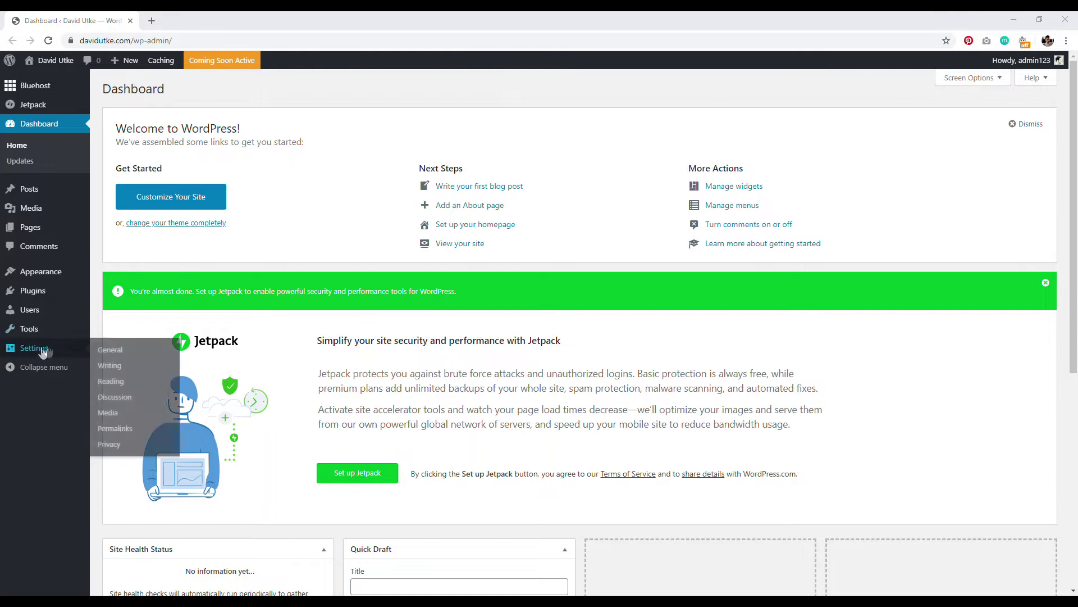
right_click(116, 428)
left_click(135, 433)
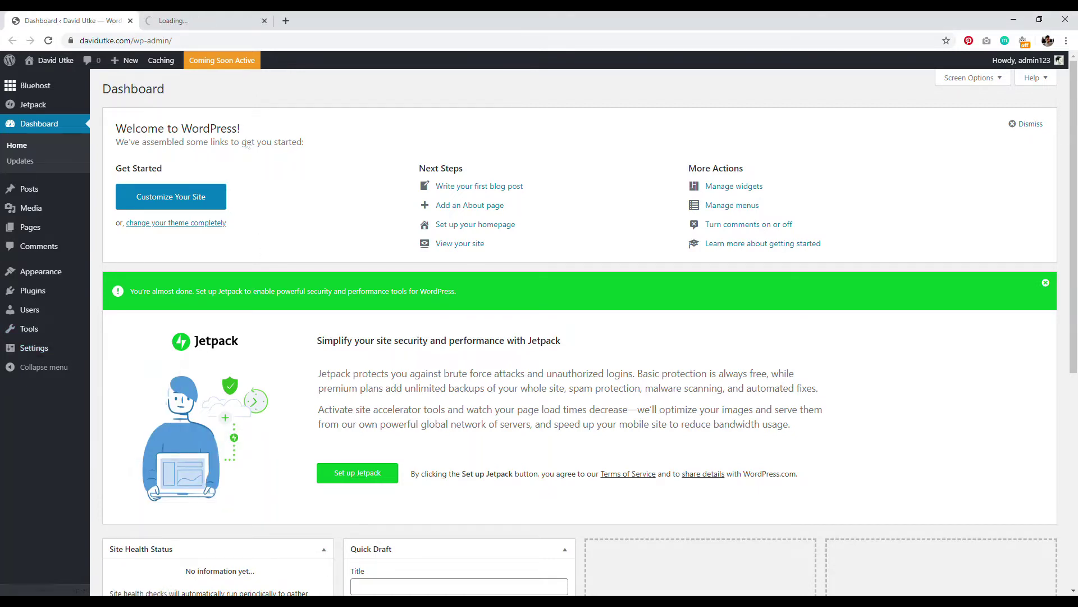
left_click(186, 21)
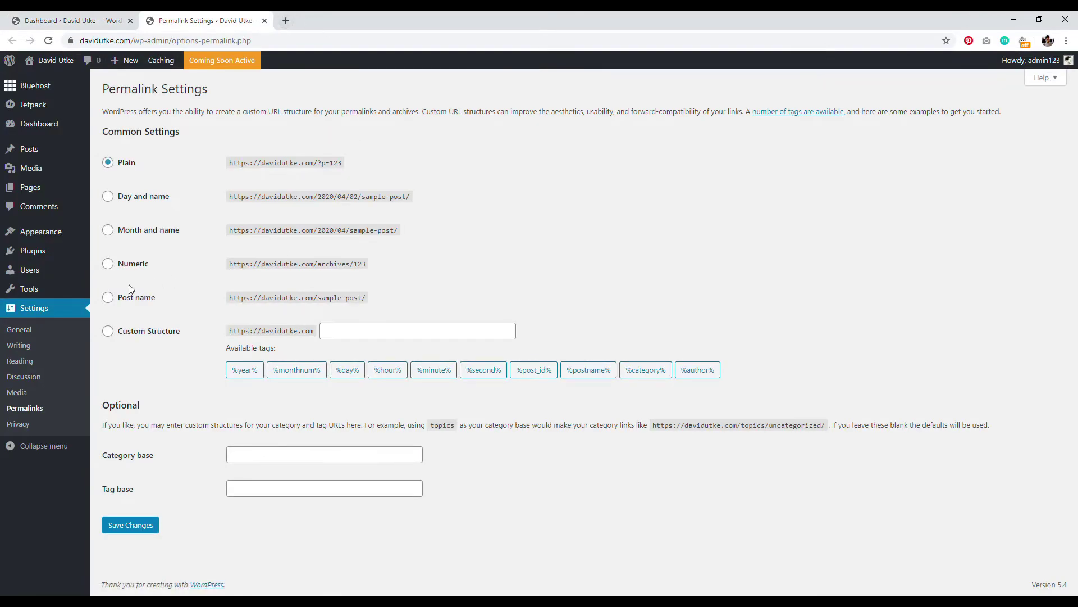
Step: Set the custom permalink structure /blog/%postname%/ and save it
left_click(107, 296)
left_click(109, 333)
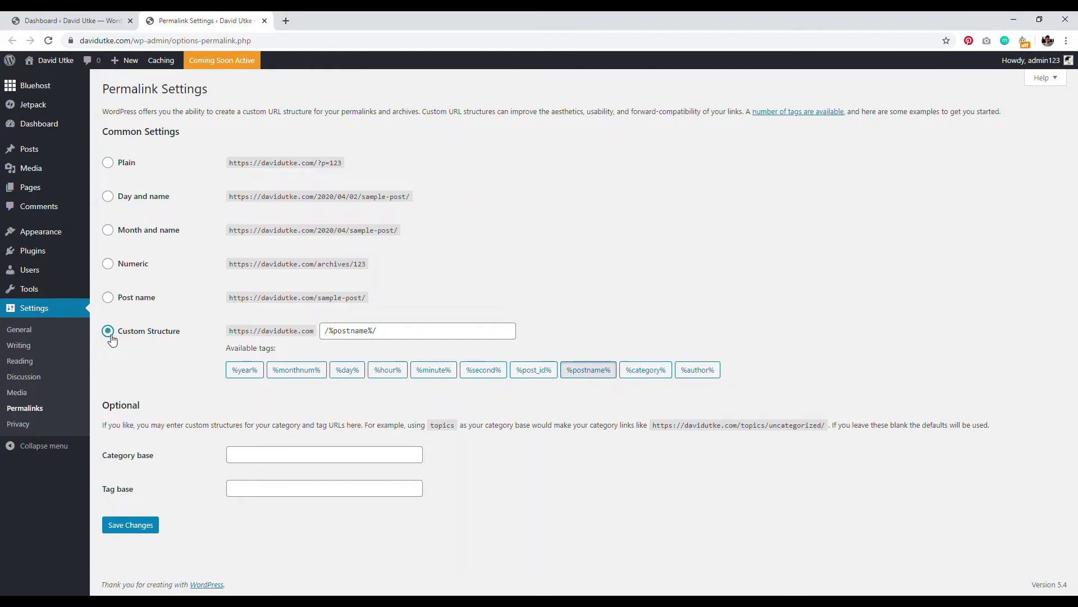
left_click(322, 332)
type("/blog")
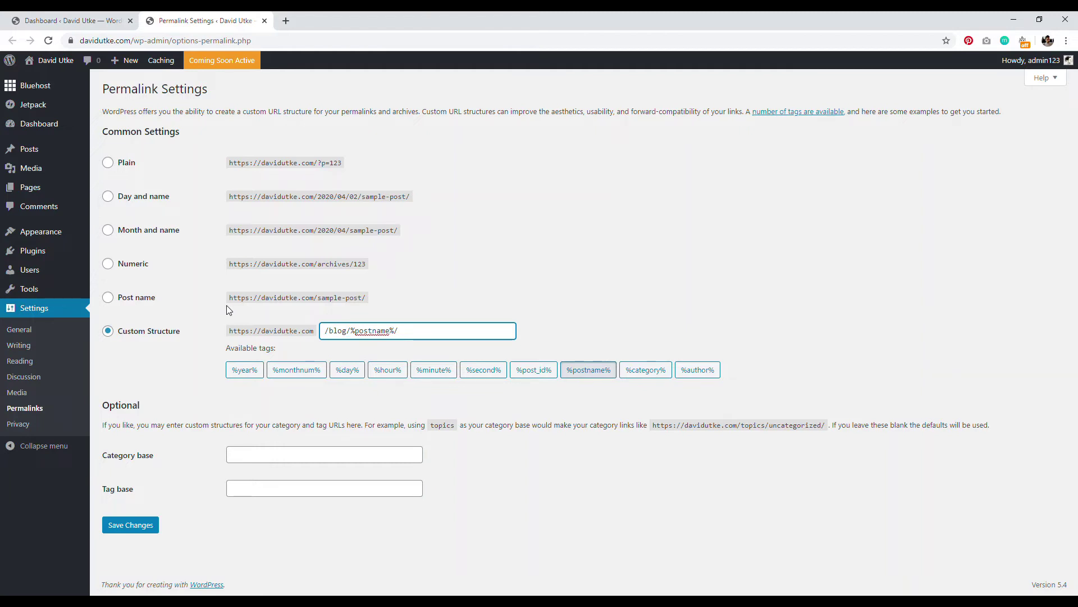
left_click_drag(317, 231, 379, 233)
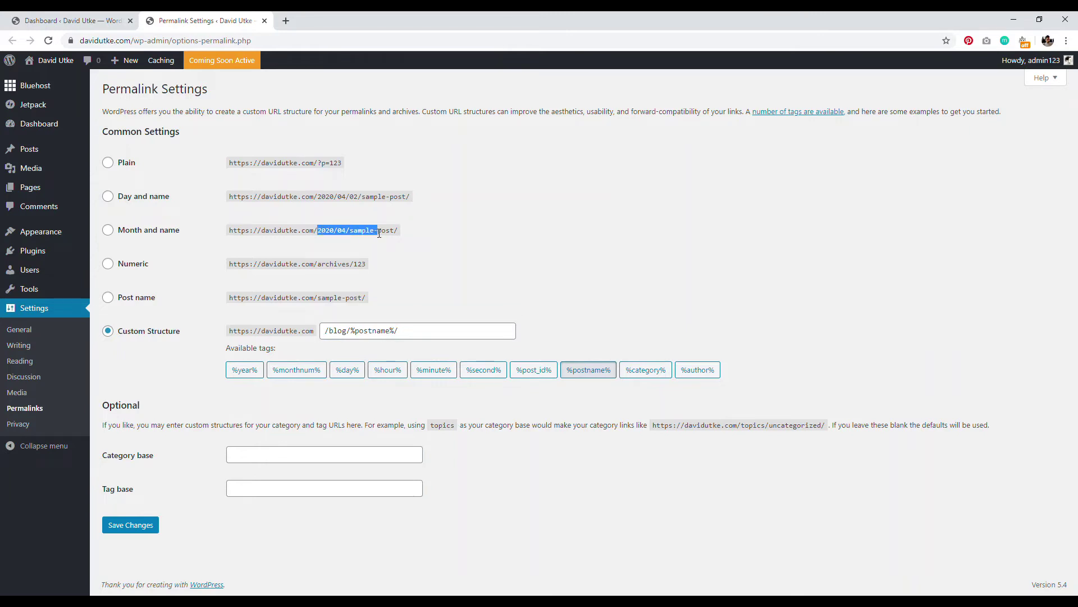
left_click_drag(285, 297, 346, 308)
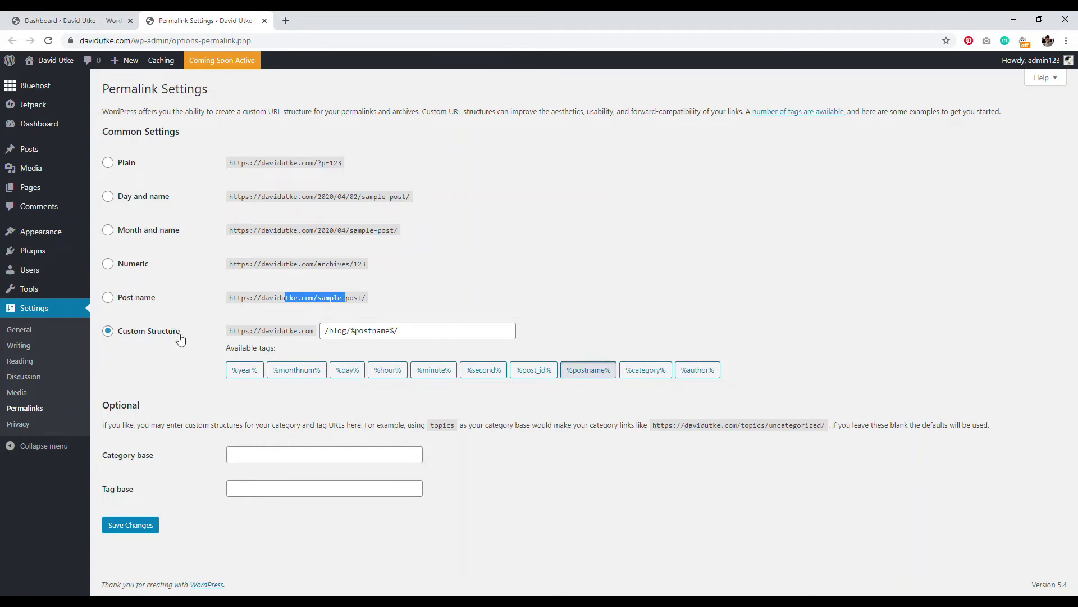
left_click(133, 526)
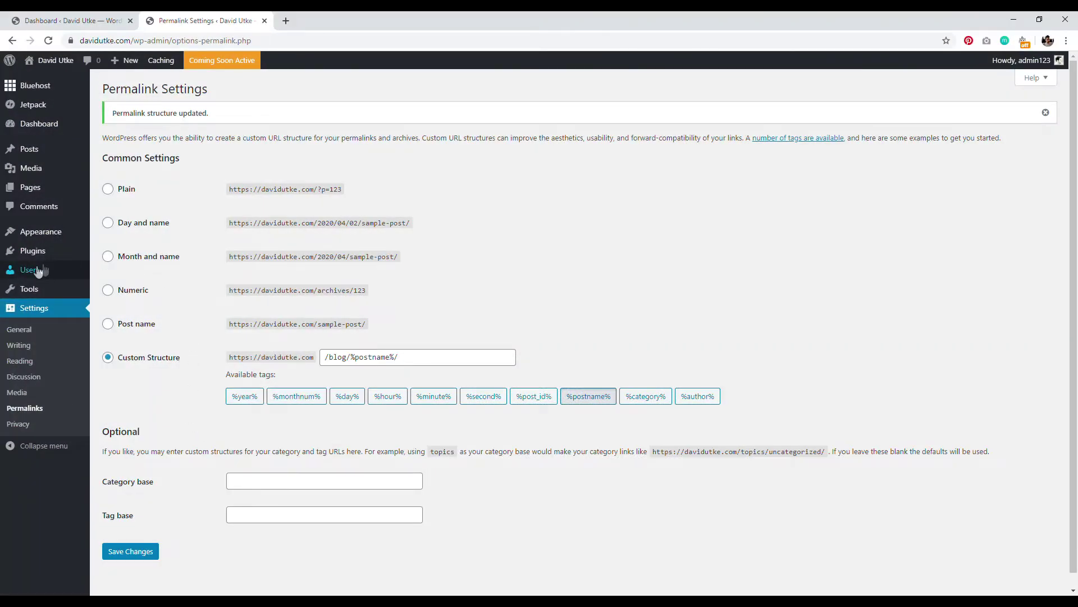
Step: Bring up the Users list and review the existing Administrator account
right_click(33, 257)
left_click(50, 274)
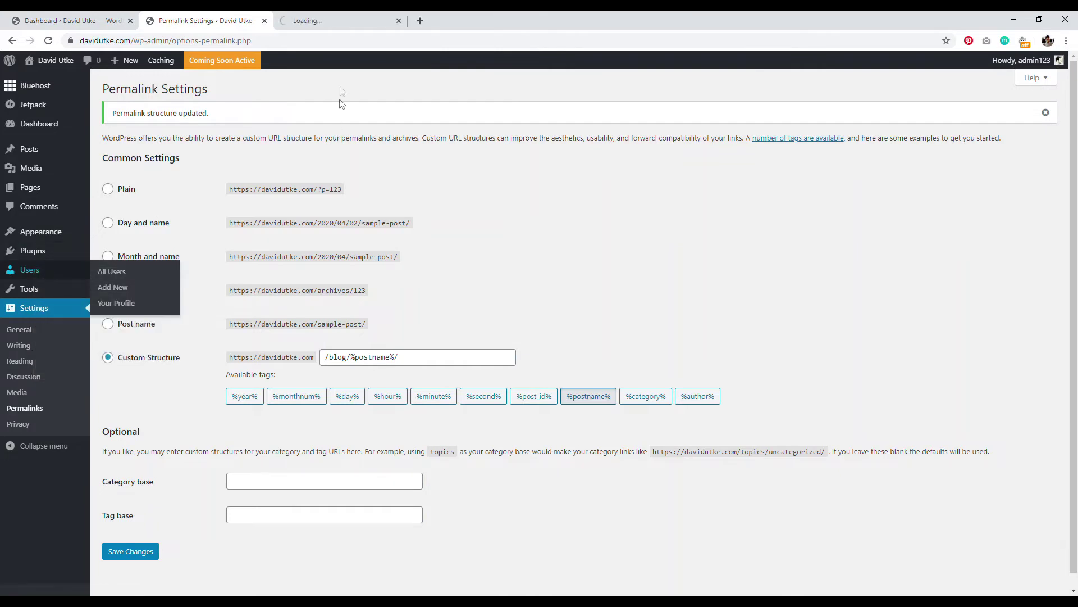
left_click(337, 20)
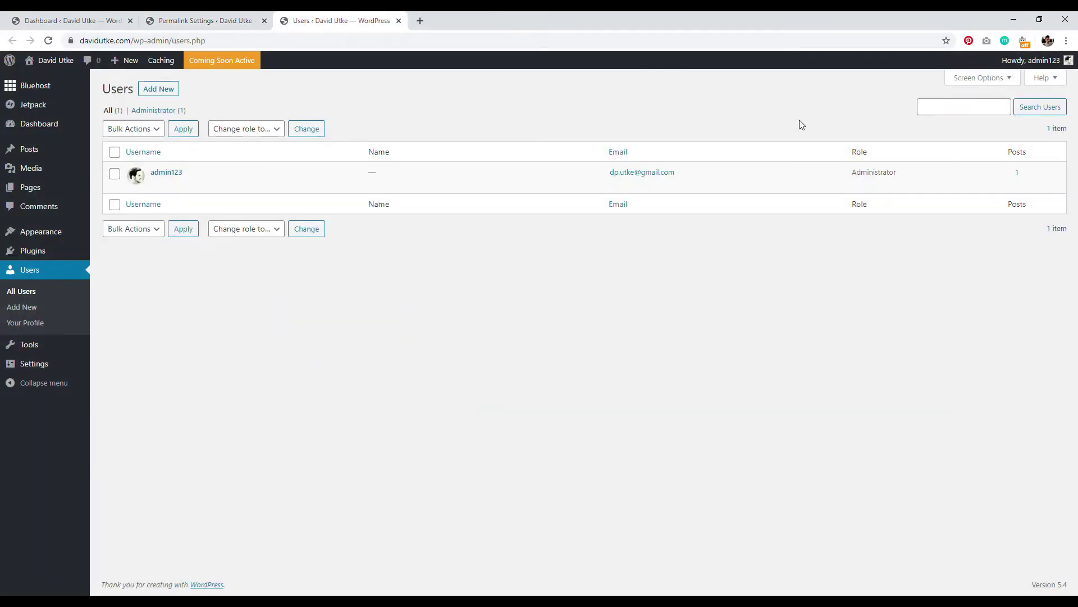
left_click_drag(852, 172, 891, 174)
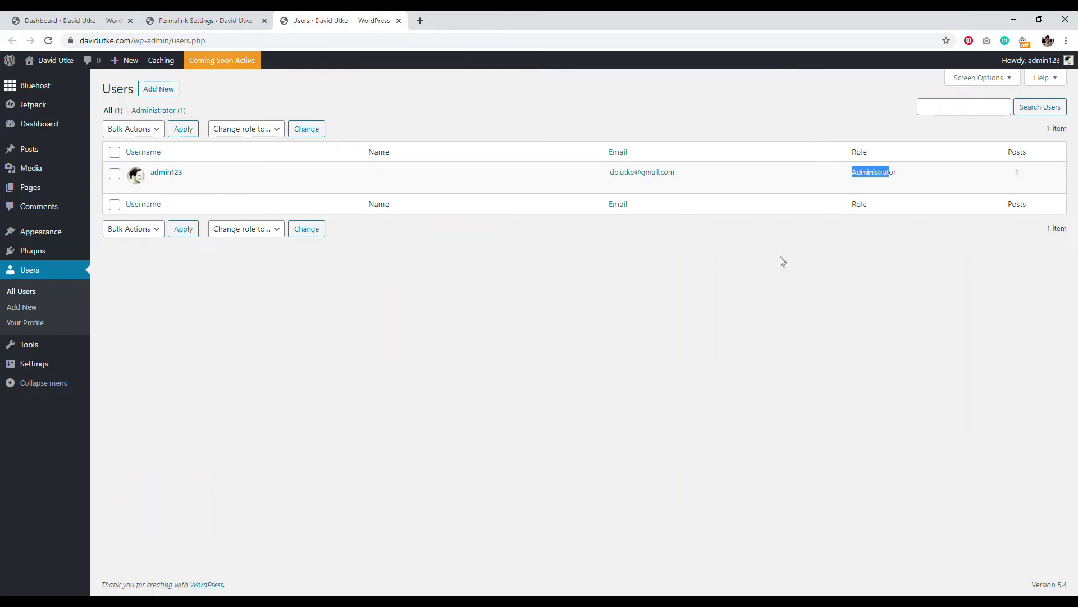
left_click(763, 246)
Step: On the Add New User form, enter a username and e-mail address and clear the autofilled names
right_click(158, 89)
left_click(185, 96)
left_click(466, 21)
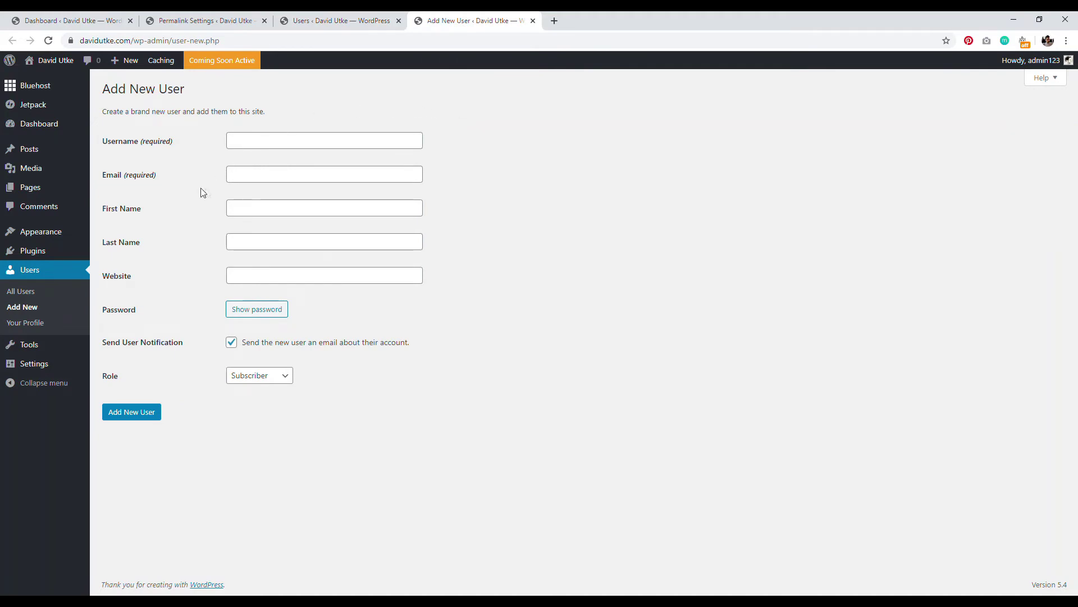
left_click(260, 141)
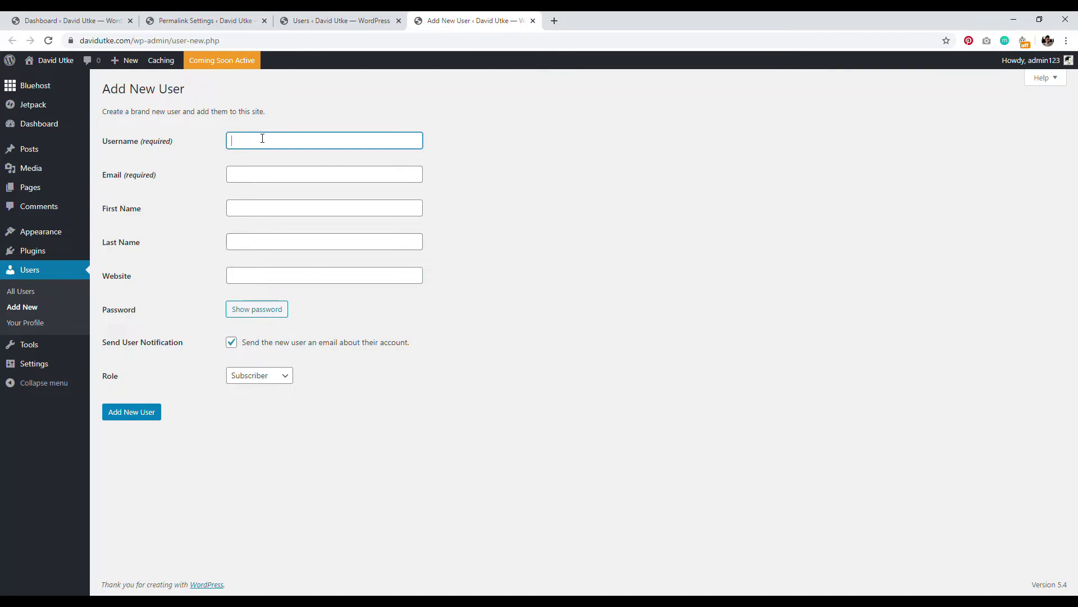
type("admin2")
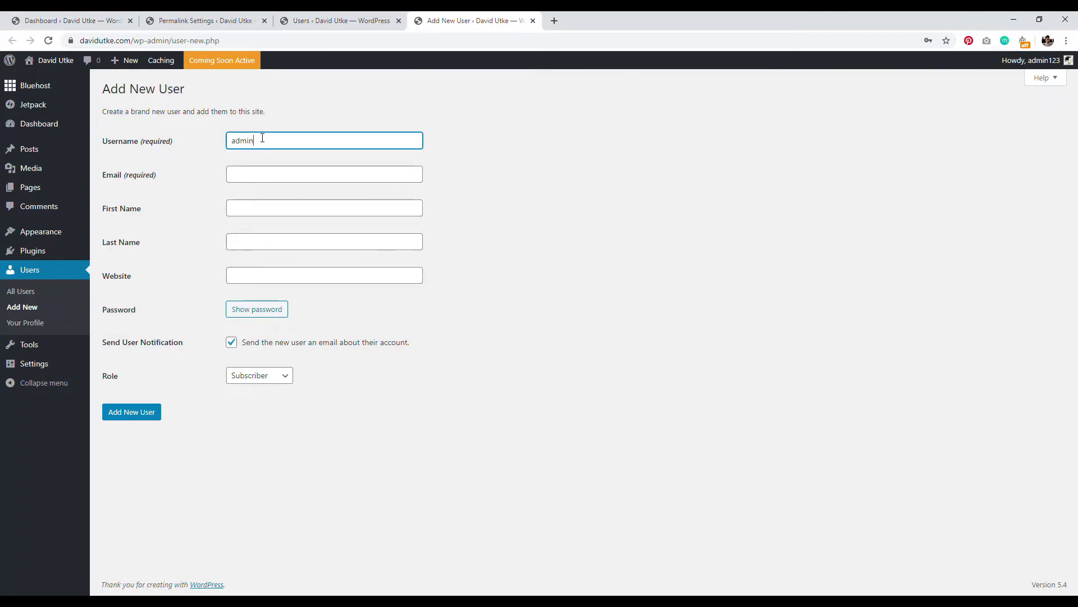
left_click(258, 175)
left_click(264, 197)
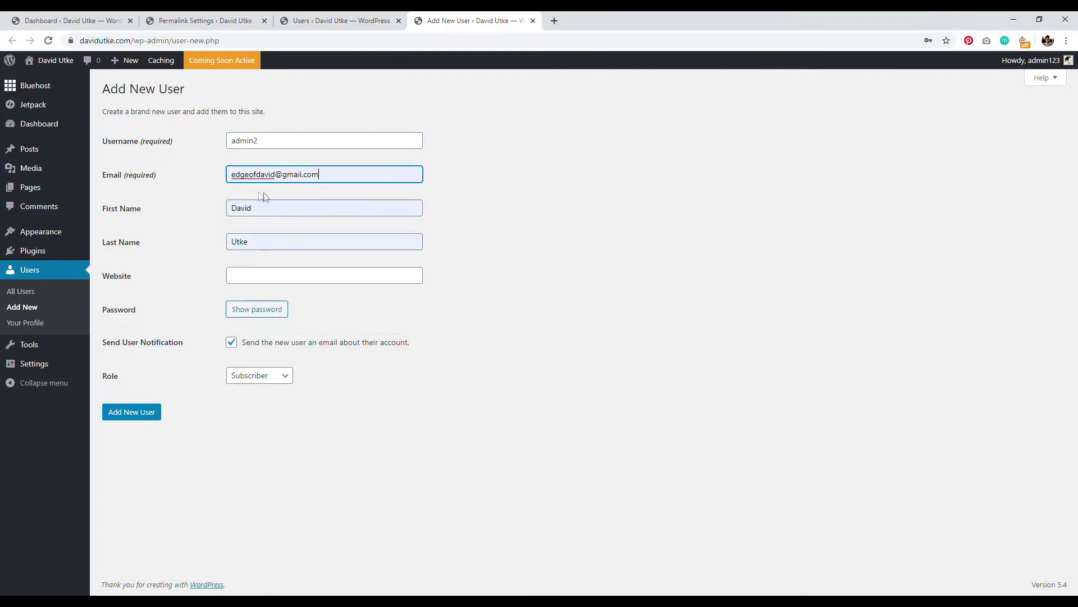
left_click(260, 241)
key("BackSpace")
key("BackSpace")
key("BackSpace")
key("BackSpace")
left_click(263, 207)
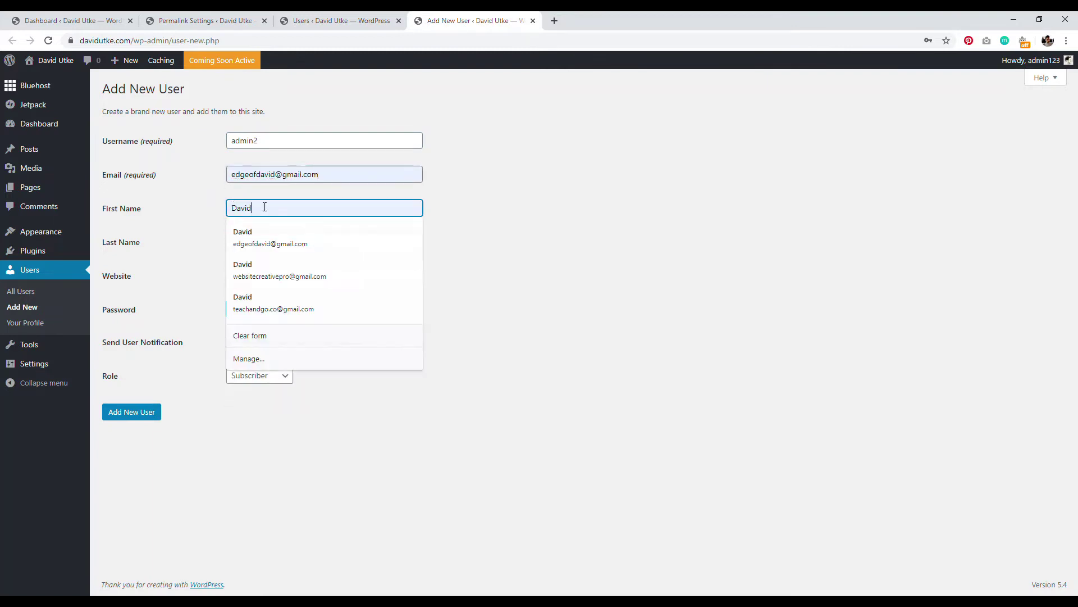
key("BackSpace")
key("BackSpace")
key("BackSpace")
key("BackSpace")
key("BackSpace")
Step: Keep the generated strong password, skip the notification e-mail, assign the Editor role and create the user
double_click(197, 227)
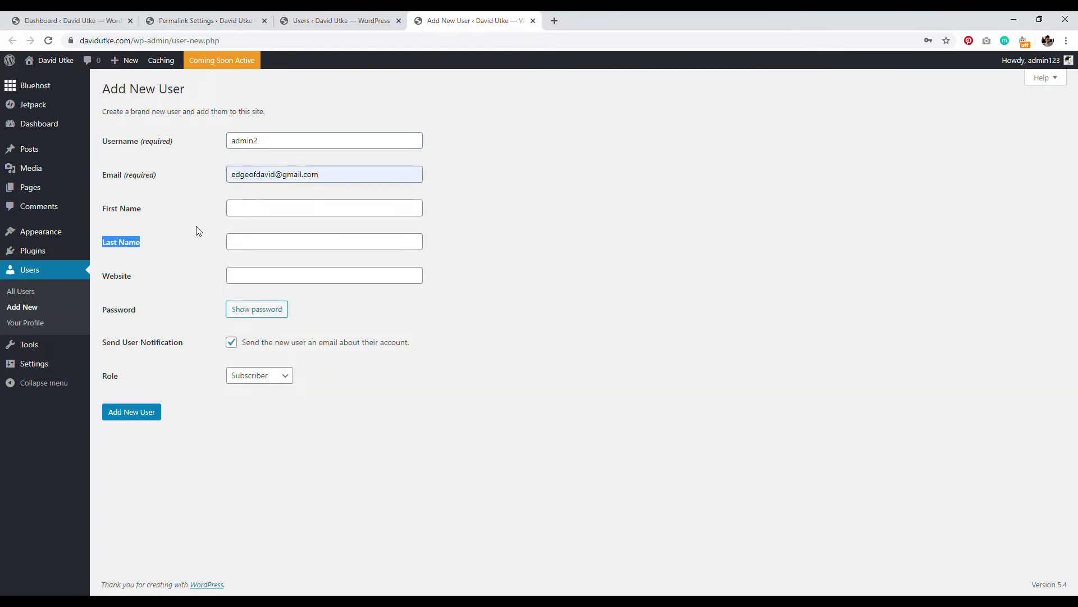
left_click(271, 309)
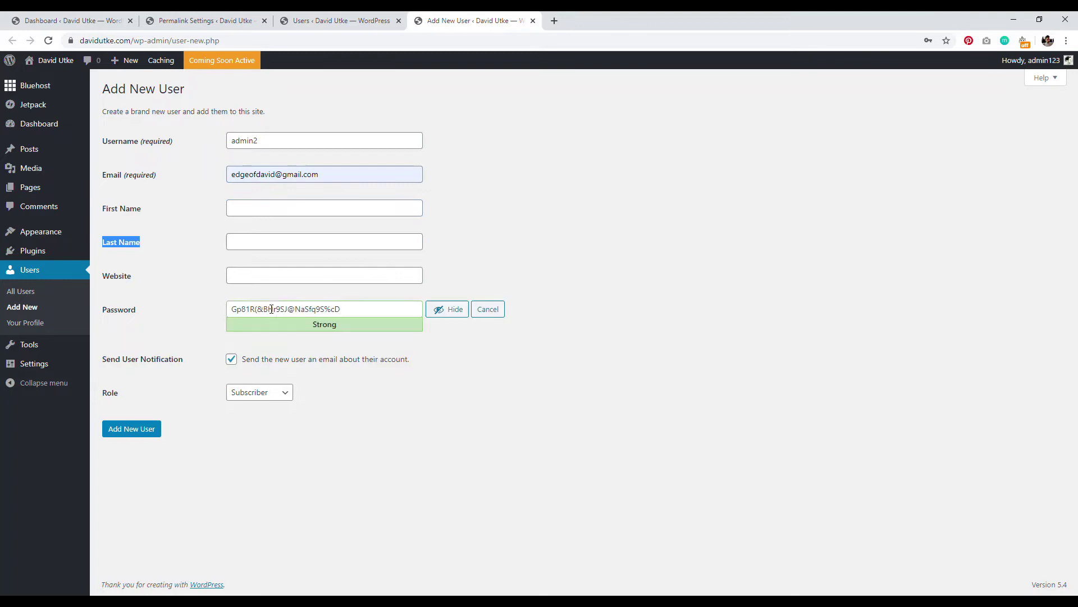
left_click(456, 310)
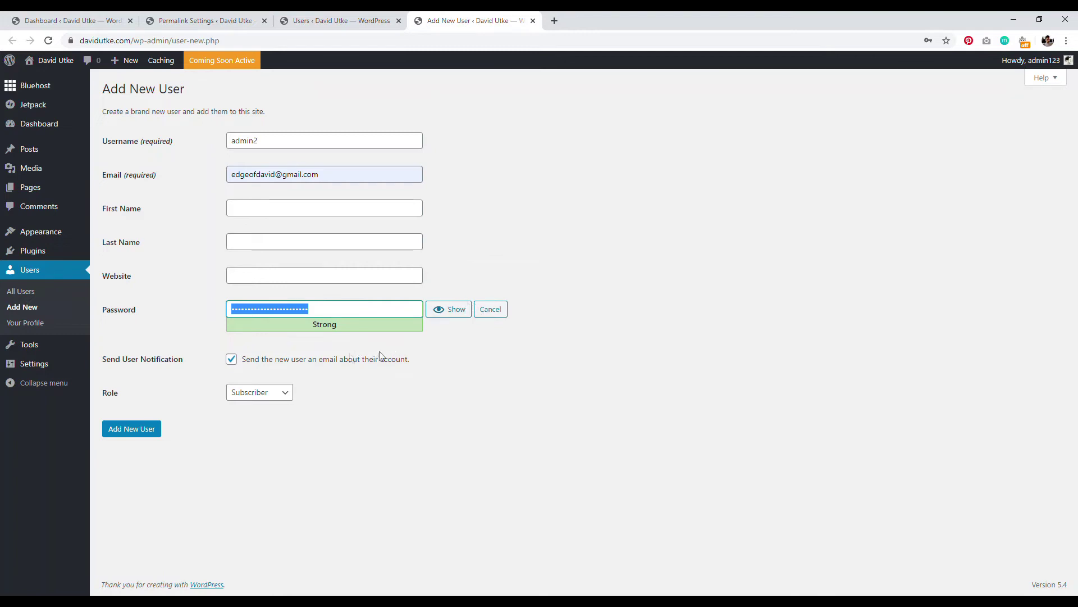
left_click(232, 361)
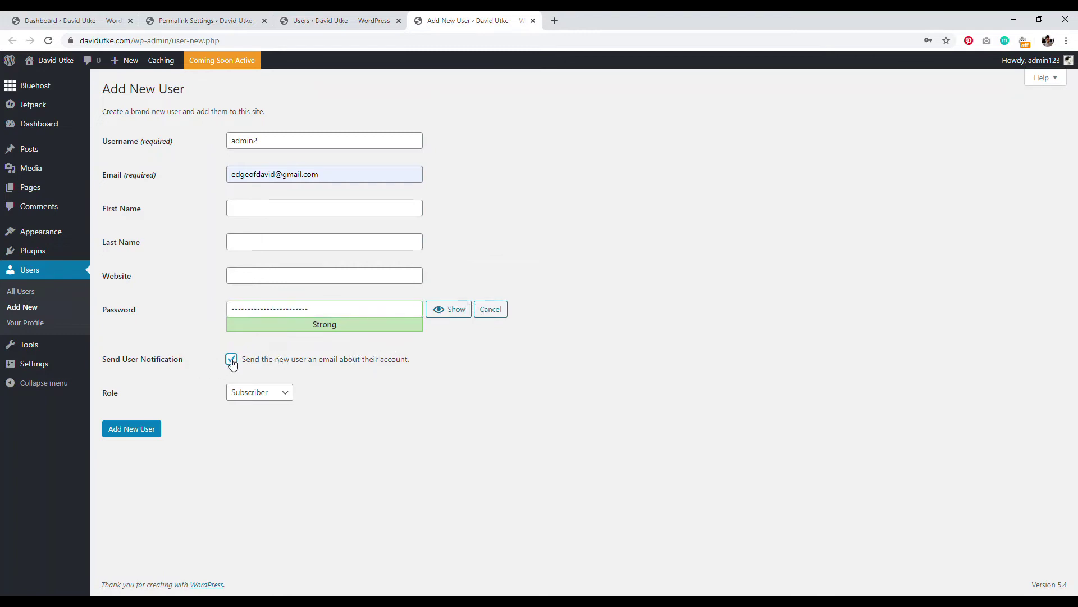
left_click(263, 392)
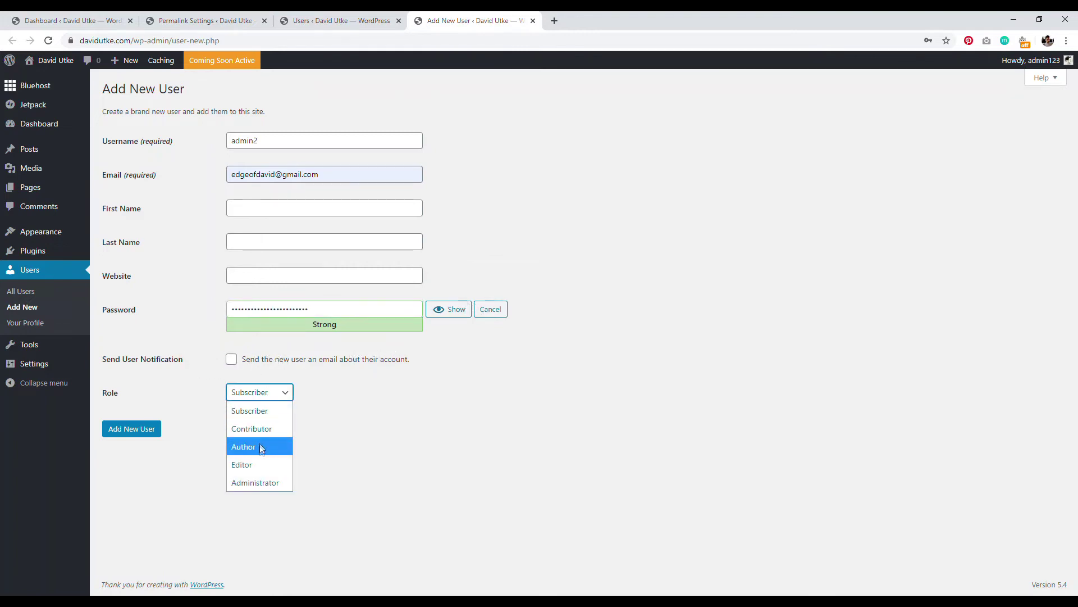
left_click(258, 464)
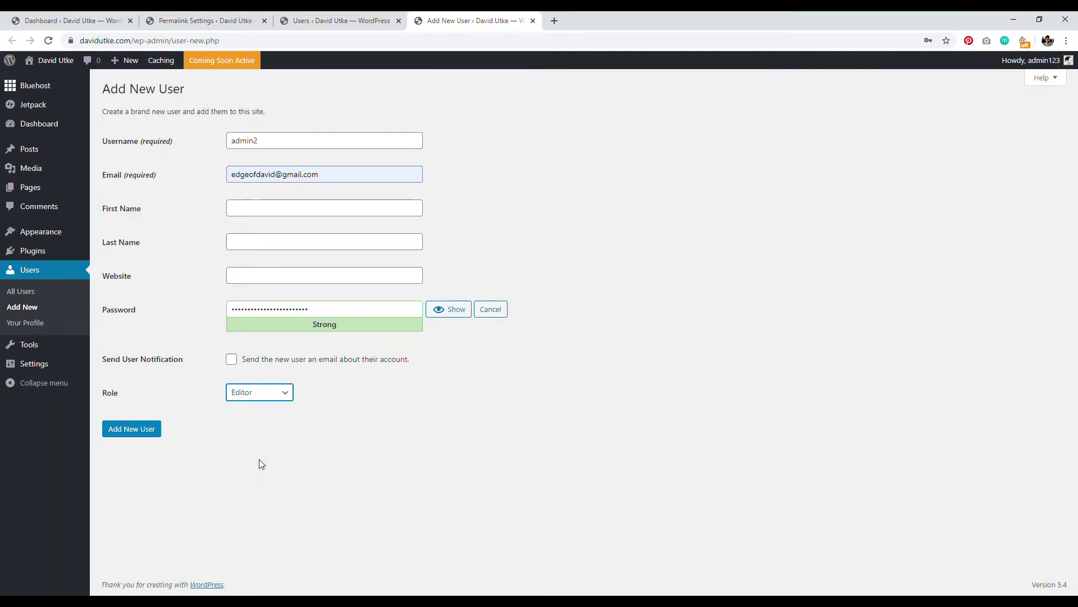
left_click(148, 428)
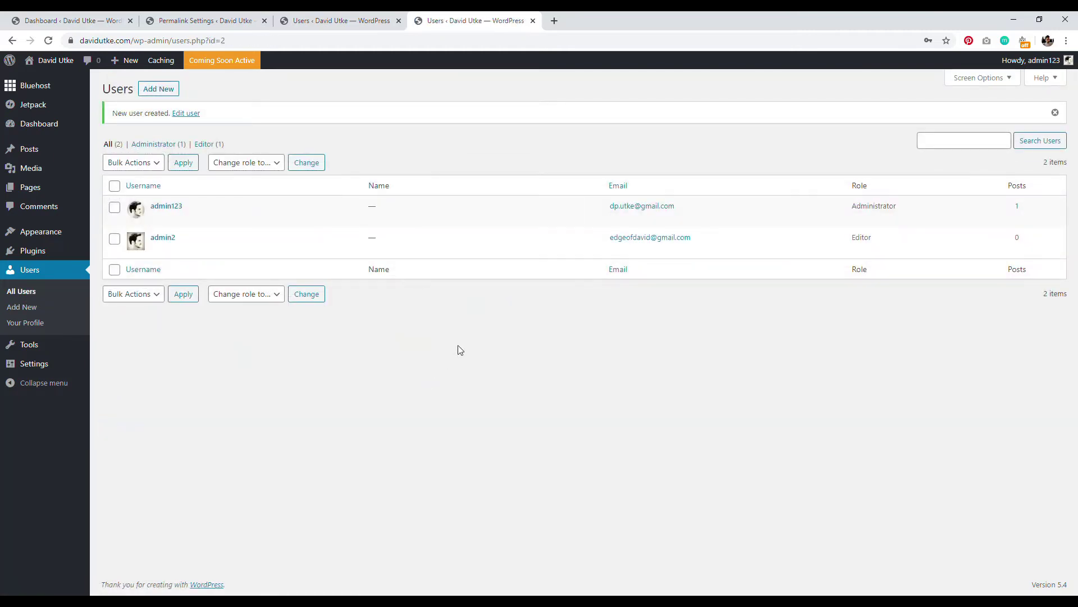
Step: Start a new post from the Posts list and set the new Editor user as its author
right_click(34, 150)
left_click(50, 160)
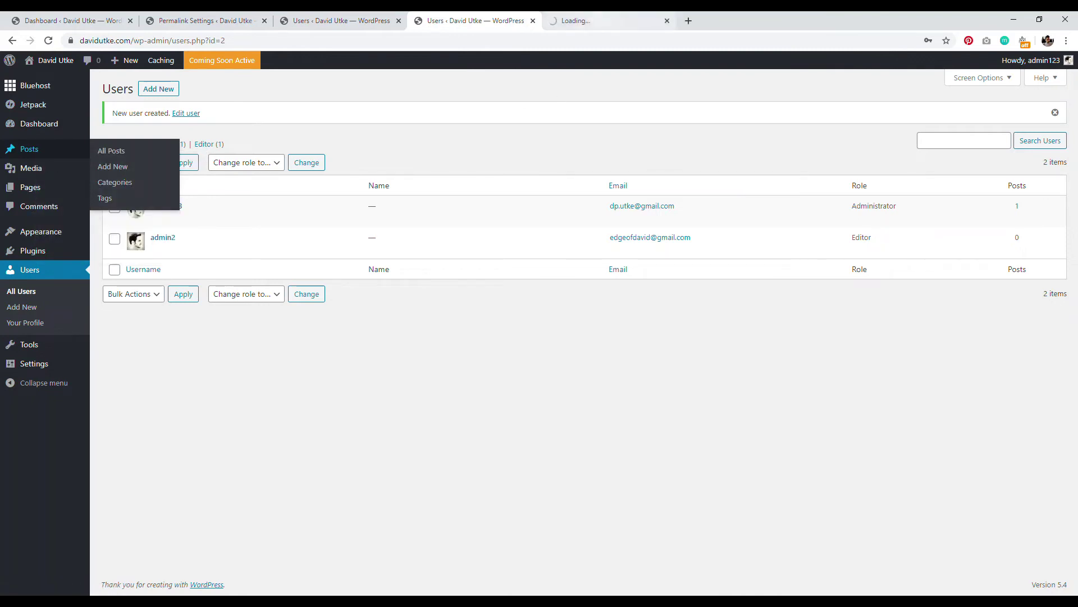
left_click(575, 20)
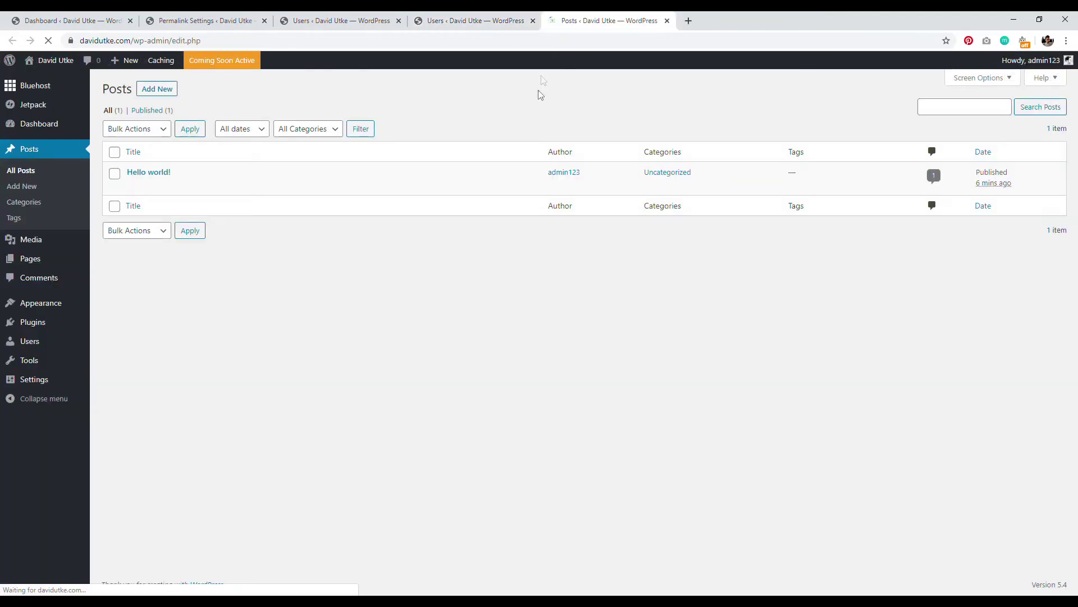
left_click(161, 90)
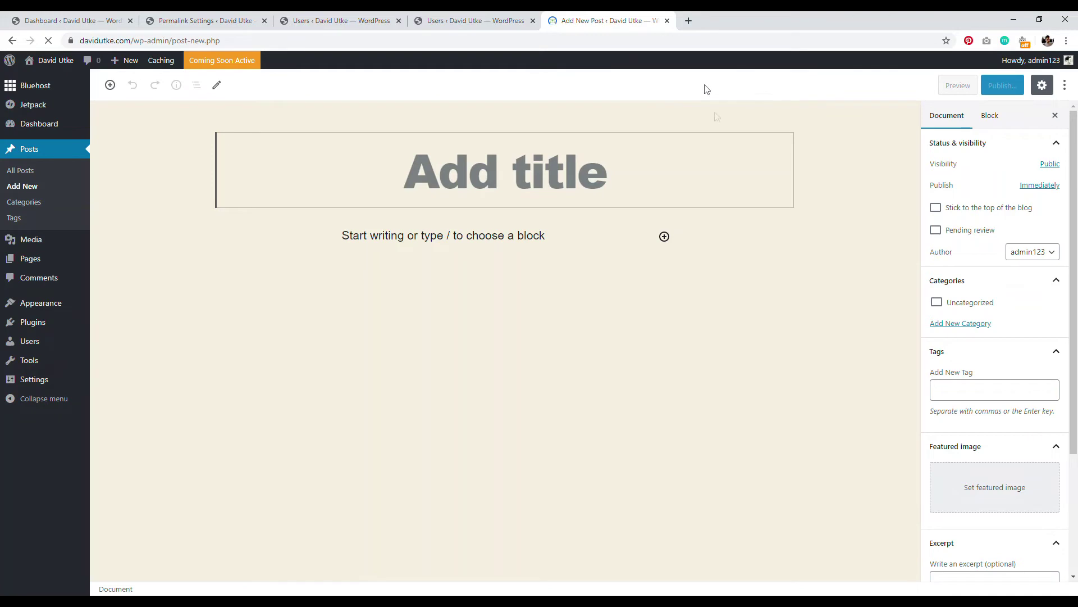
left_click(1035, 253)
left_click(1038, 288)
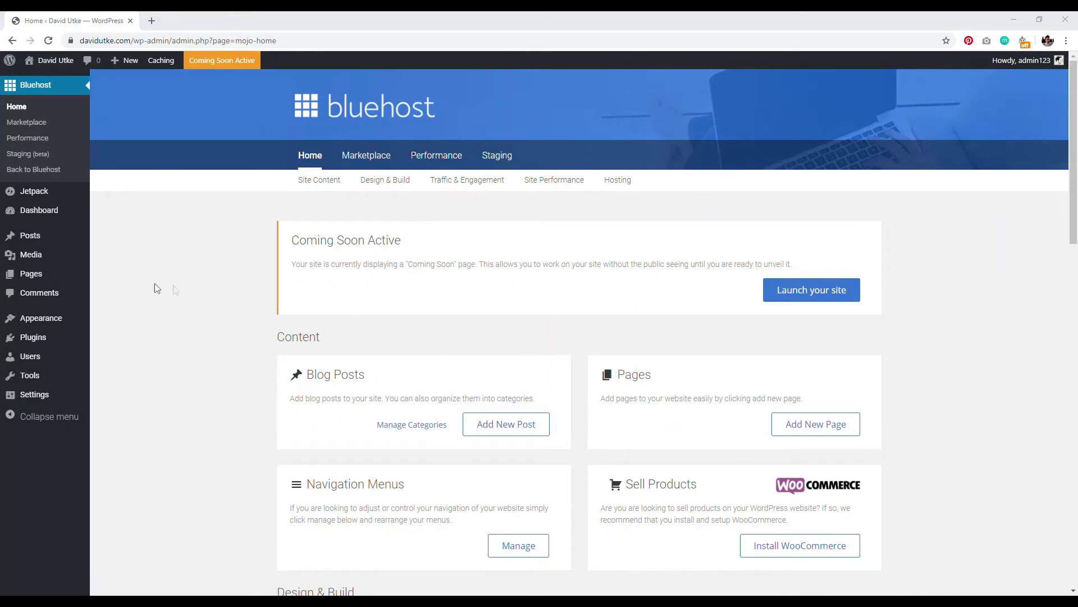
Step: Deactivate the Bluehost plugin on the Installed Plugins page
left_click(40, 339)
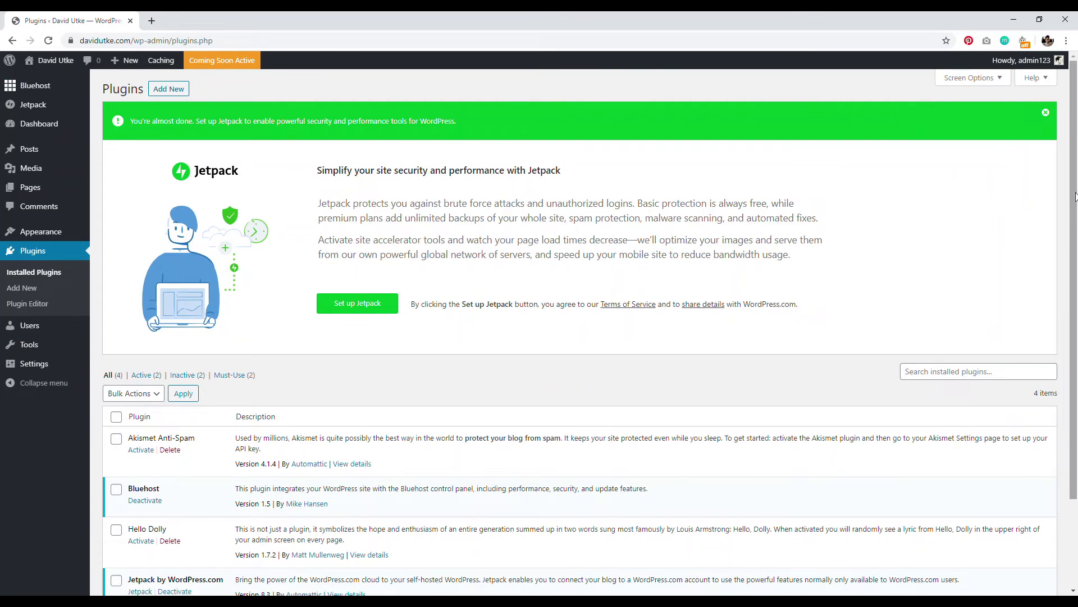
scroll(686, 213, "down", 3)
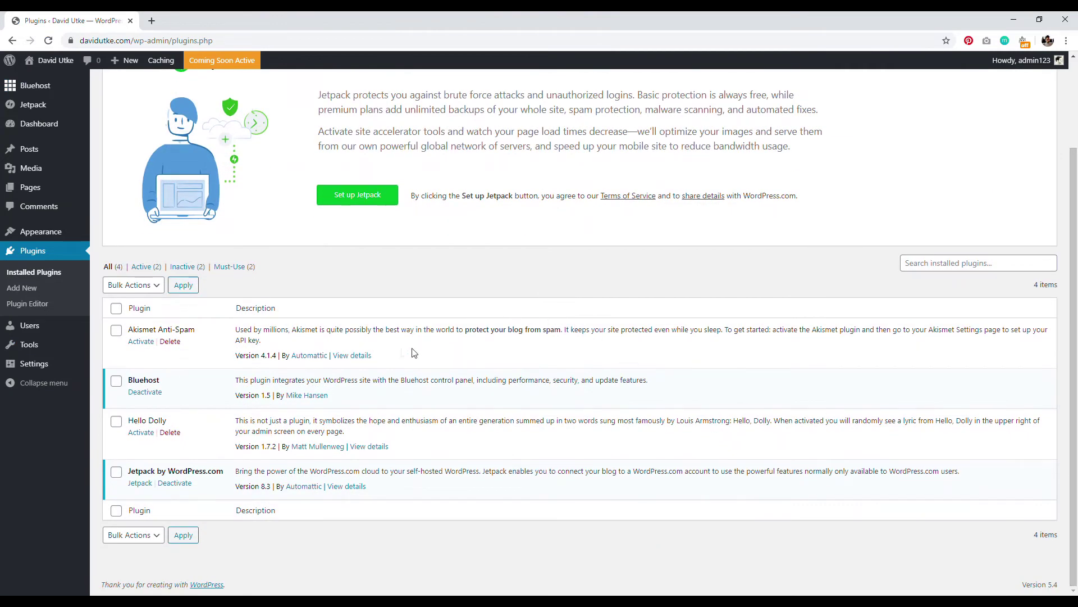
left_click(143, 393)
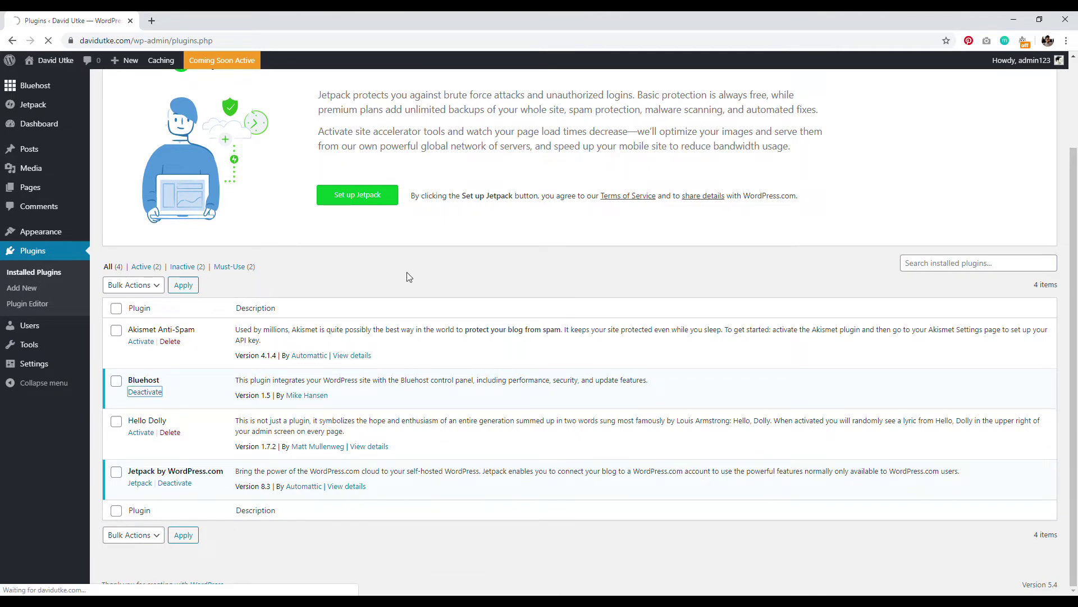
Step: Bulk-delete Hello Dolly and MOJO Marketplace, then dismiss the Jetpack setup banner
scroll(345, 353, "down", 3)
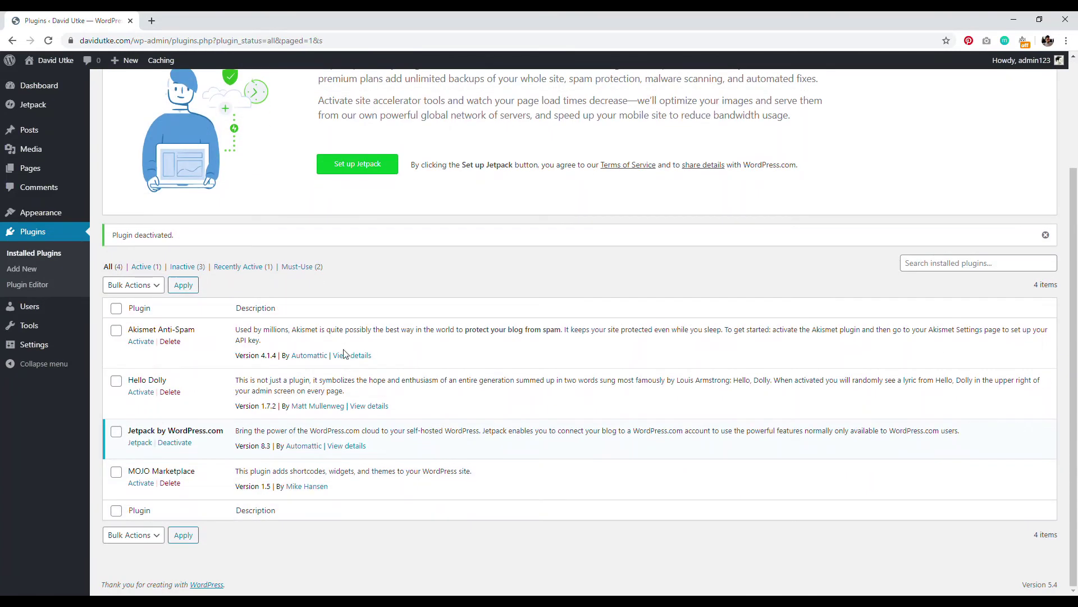
left_click(116, 473)
left_click(117, 381)
left_click(144, 287)
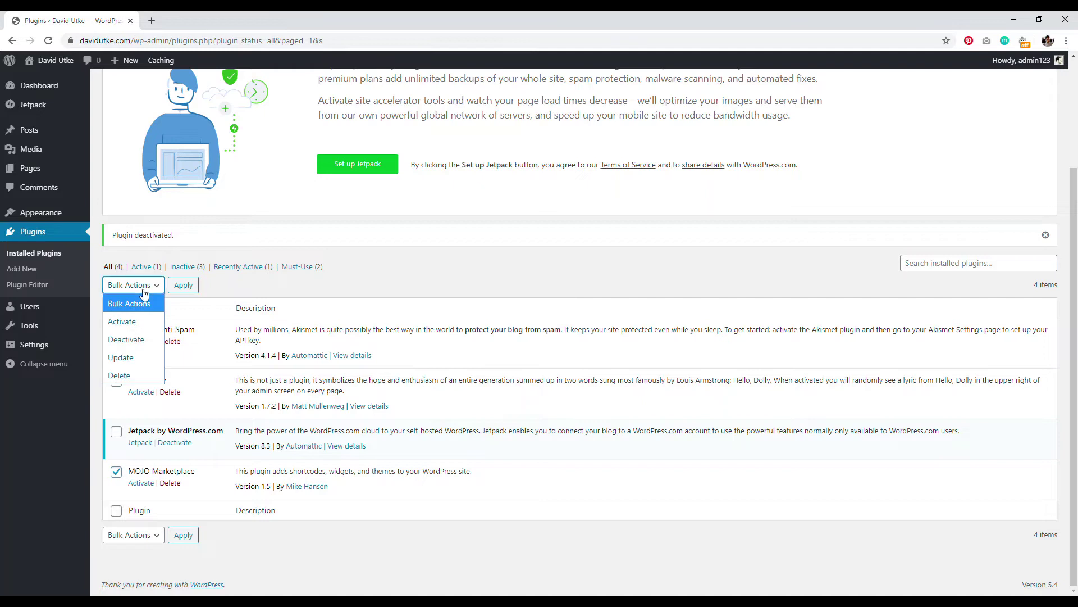
left_click(130, 372)
left_click(177, 286)
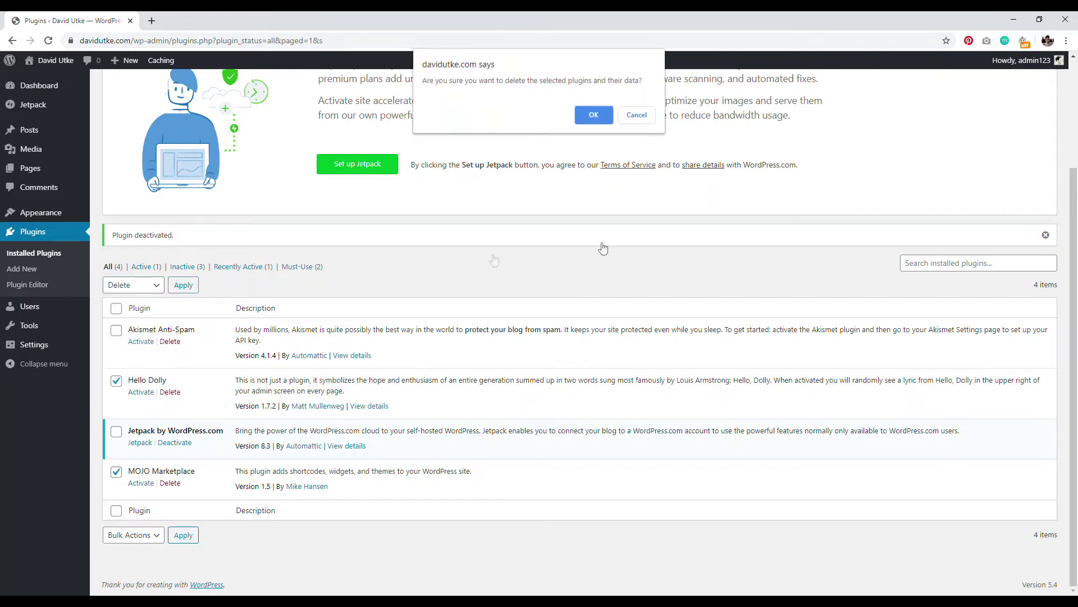
left_click(590, 115)
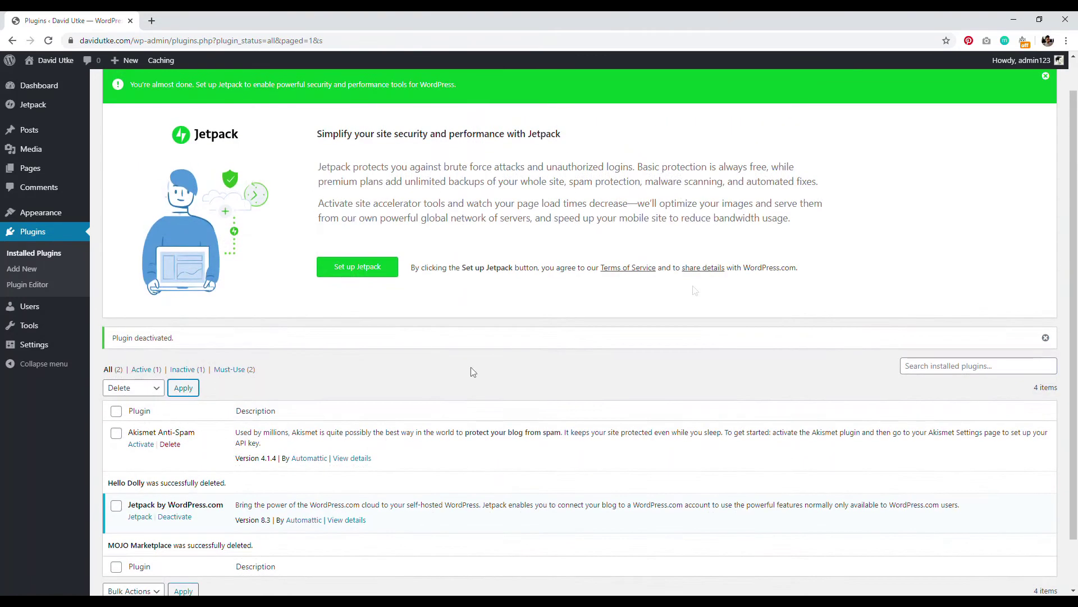
scroll(473, 372, "up", 2)
left_click(1045, 112)
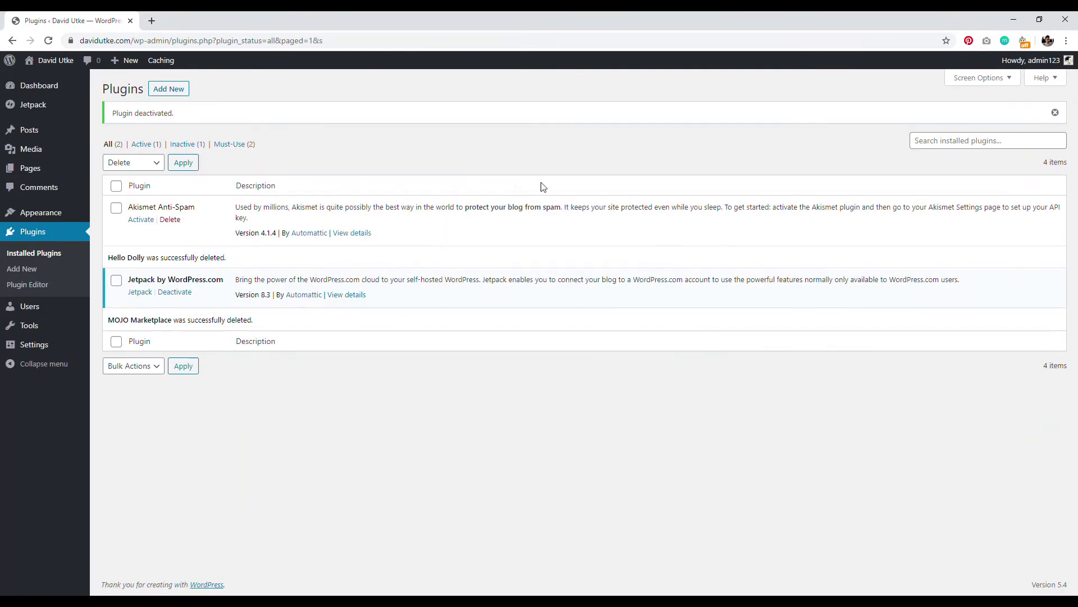
Step: Search for 'yoast seo', then install and activate the Yoast SEO plugin
left_click(160, 91)
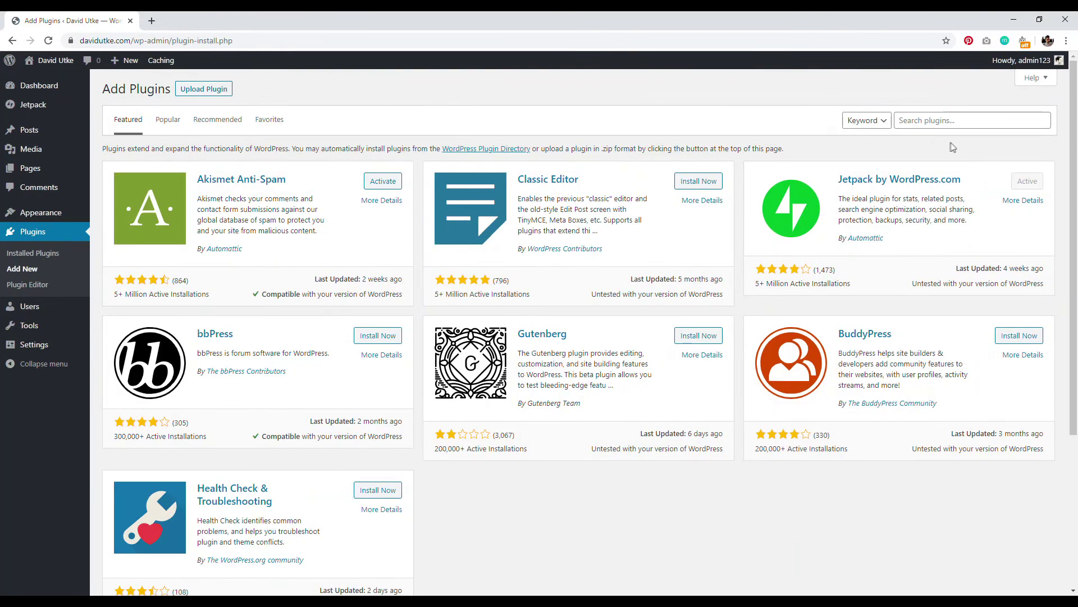
left_click(938, 122)
type("yoast seo")
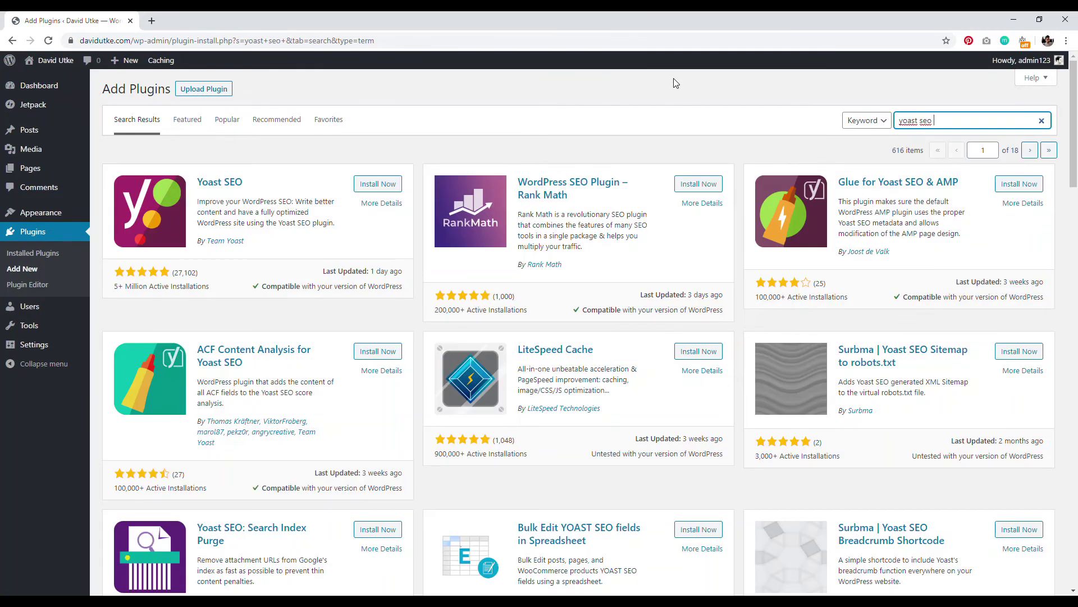
left_click(372, 183)
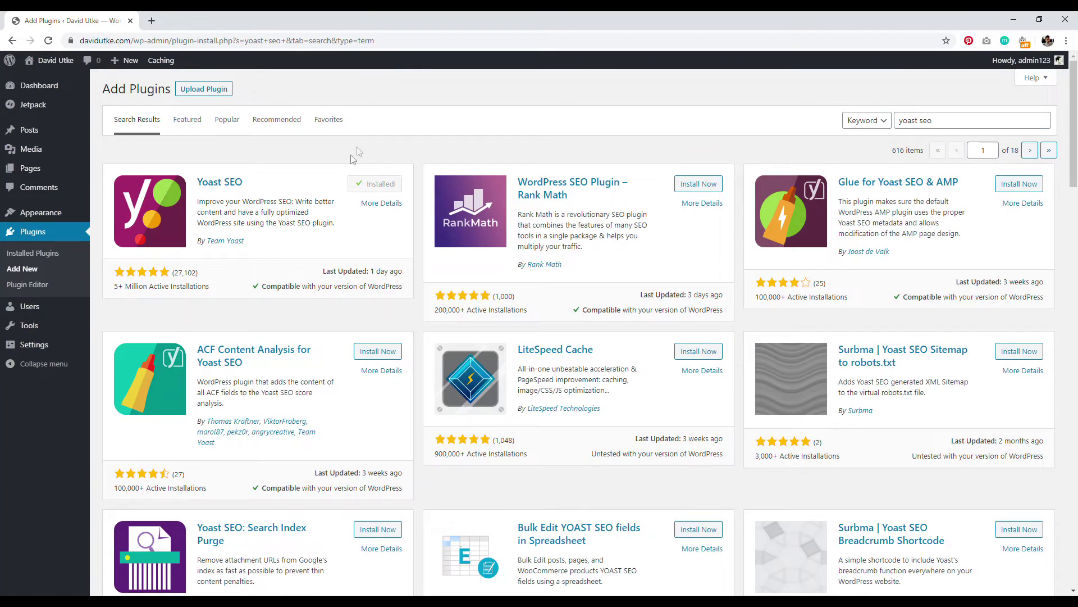
left_click(380, 187)
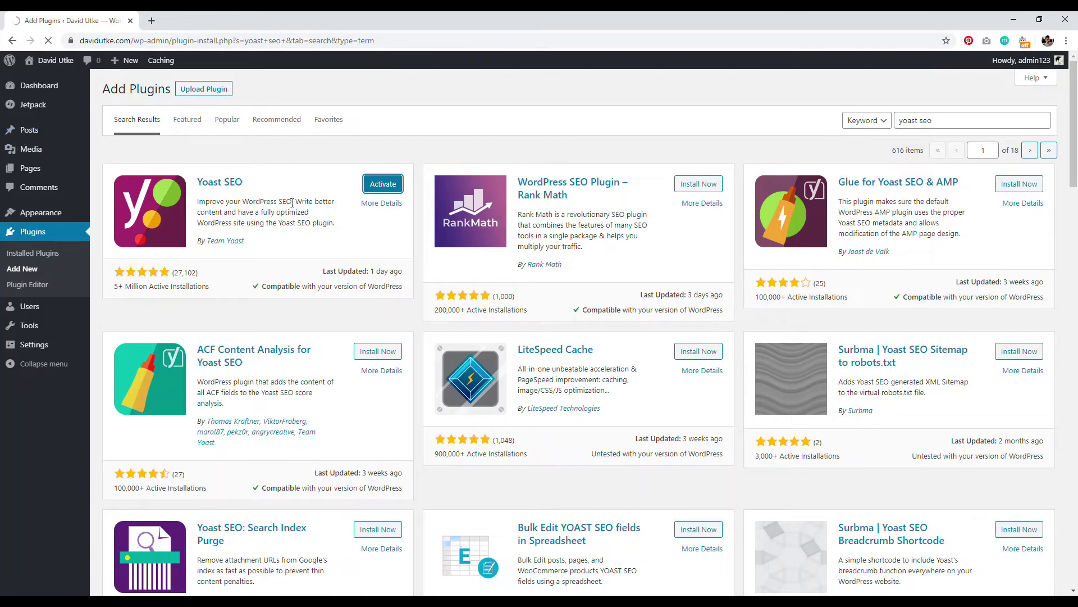
Step: Edit the Hello world! post and expand its Yoast SEO snippet editor
right_click(37, 132)
left_click(39, 135)
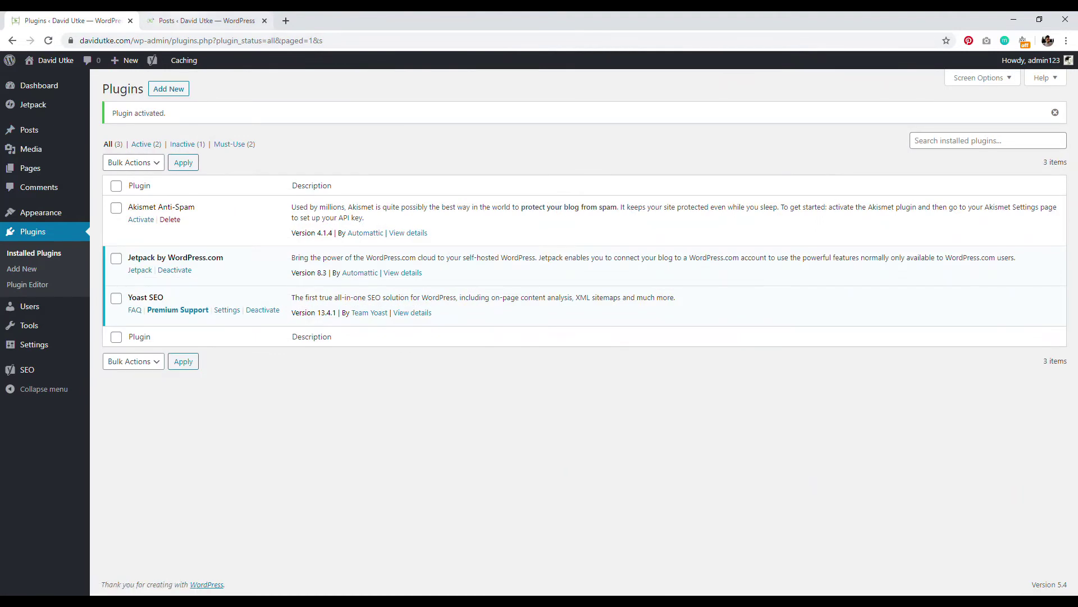
key("ctrl+Tab")
left_click(160, 174)
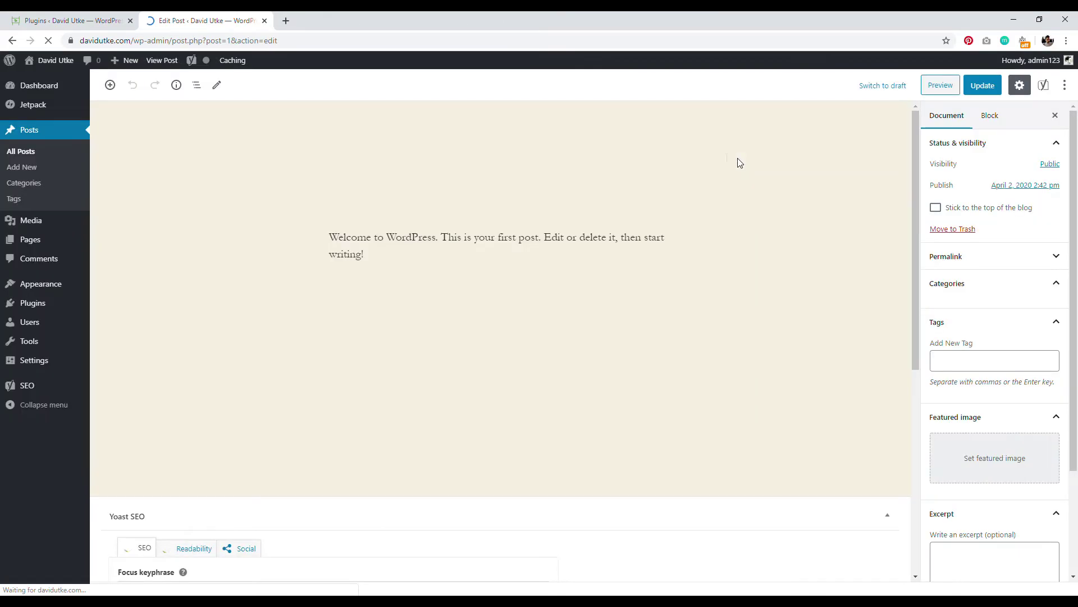
scroll(901, 218, "down", 6)
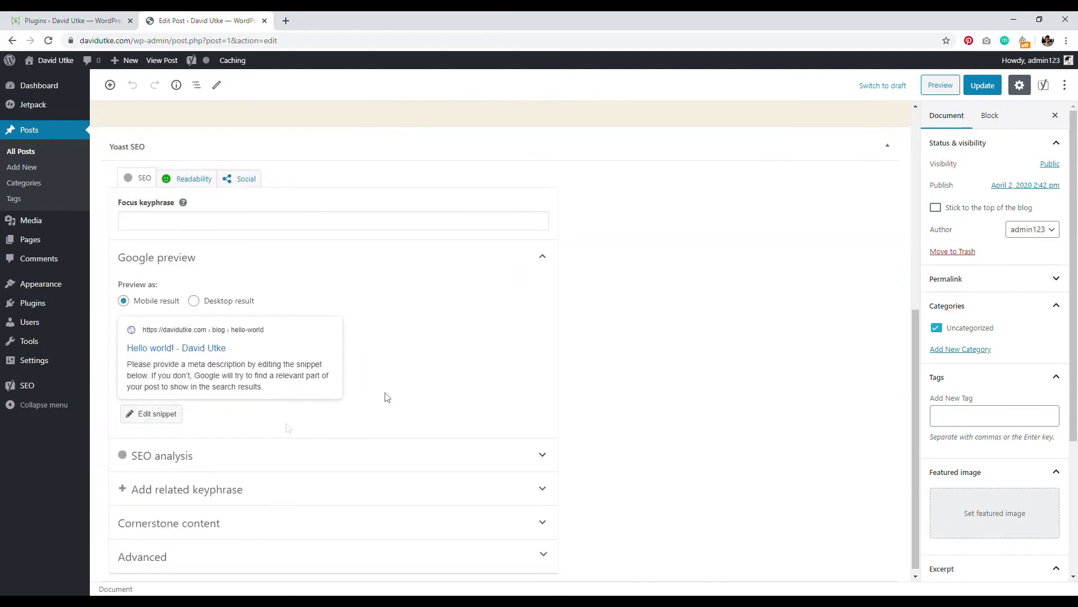
left_click(150, 420)
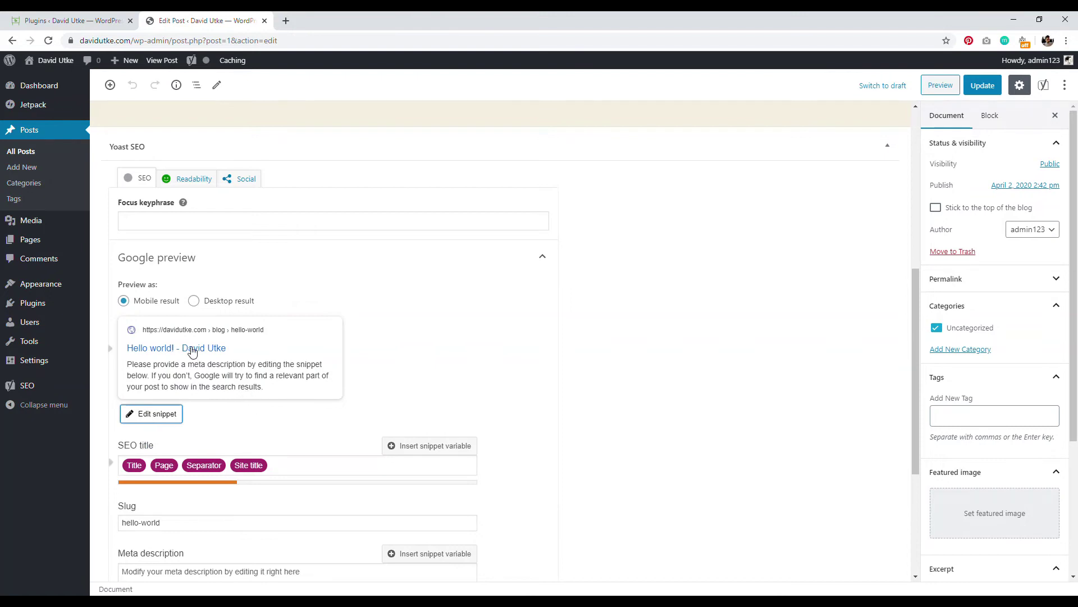
Step: Search for 'smush it', then install and activate the Smush plugin
left_click(73, 21)
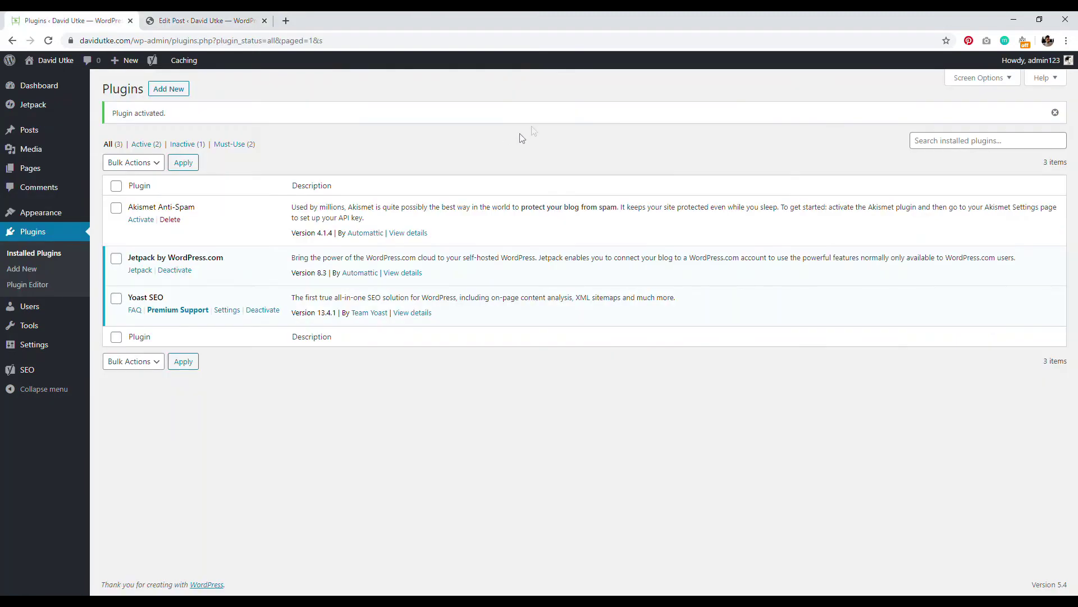
left_click(166, 93)
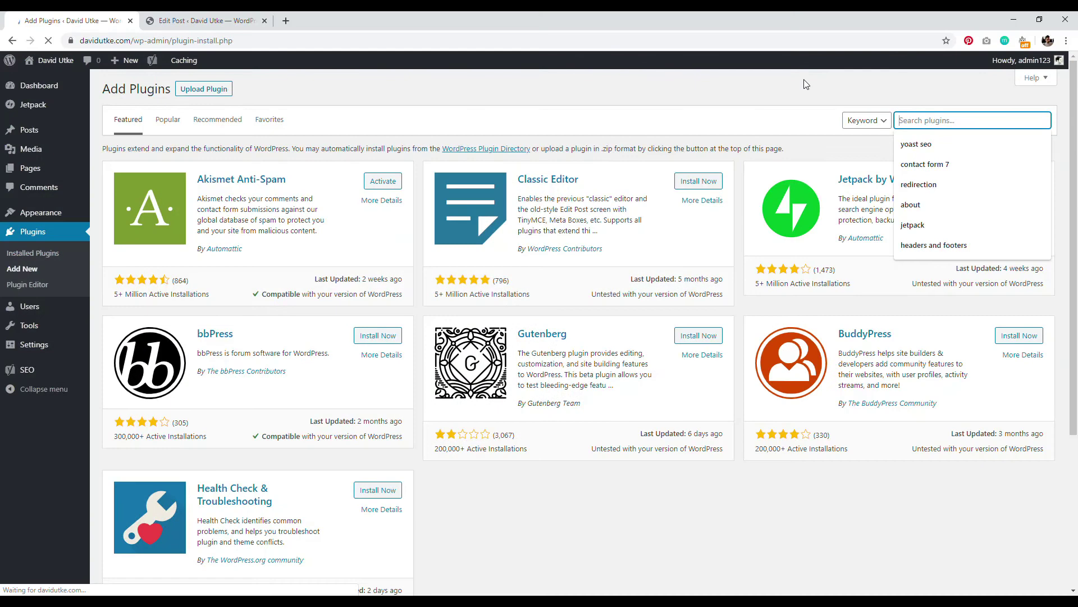
type("sm")
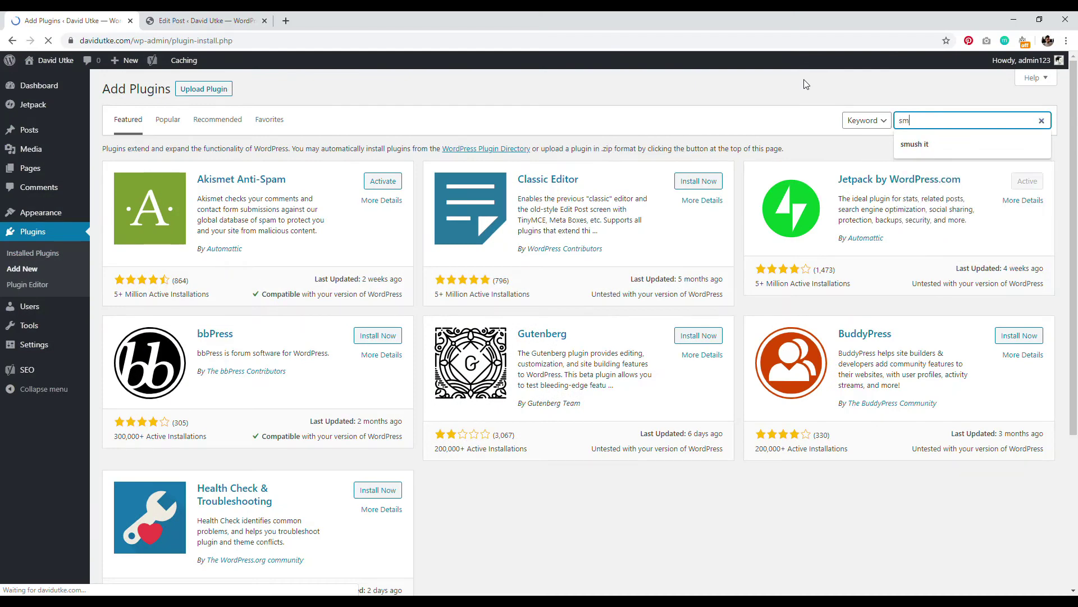
type("ush it")
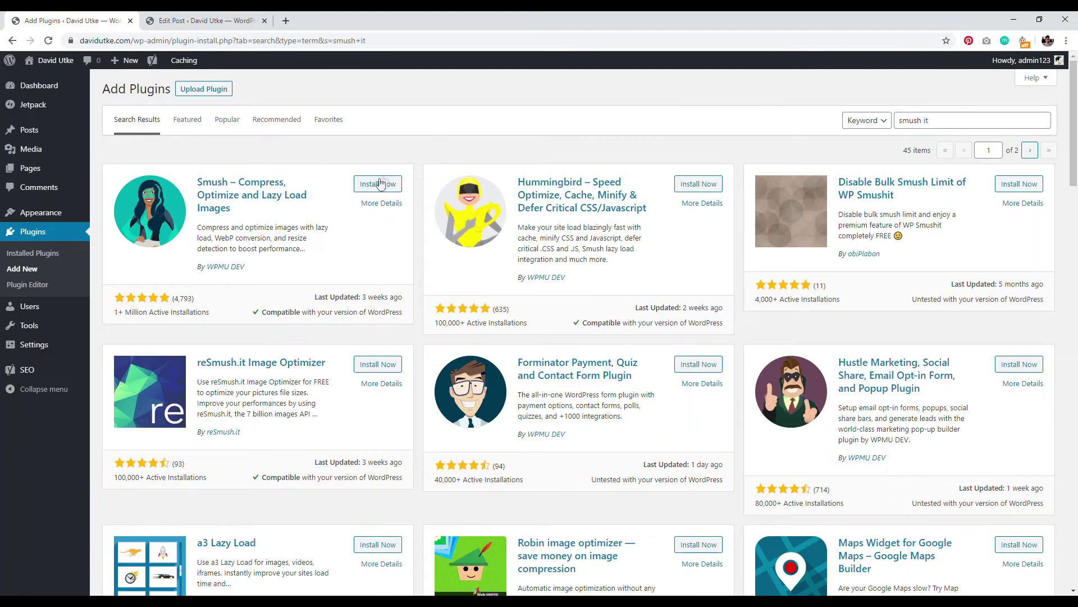
left_click(379, 184)
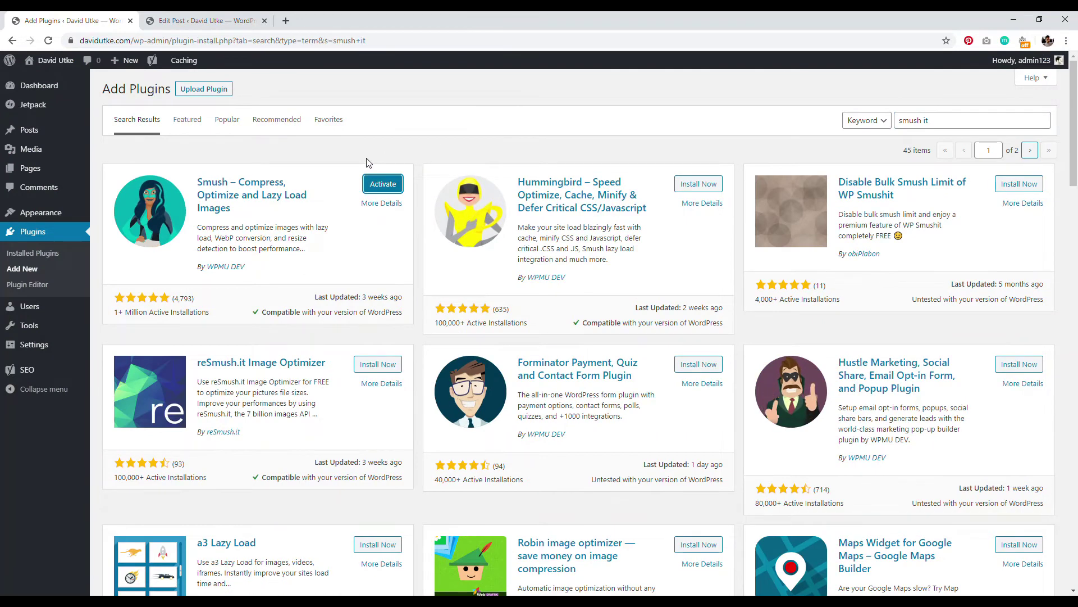
left_click(383, 184)
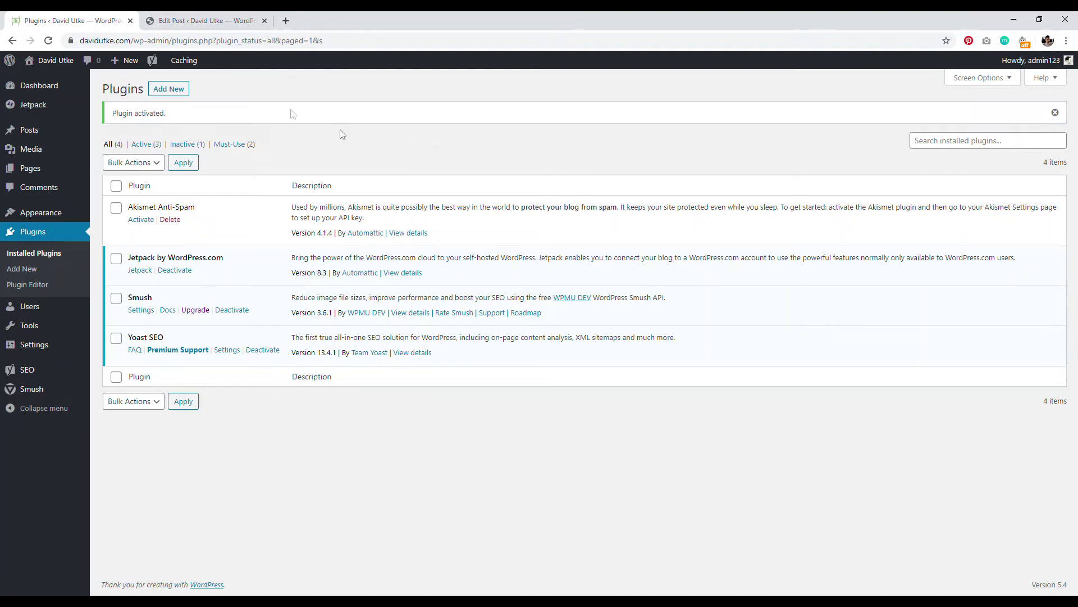
Step: Search for 'w3 total cache', then install and activate the W3 Total Cache plugin
left_click(171, 90)
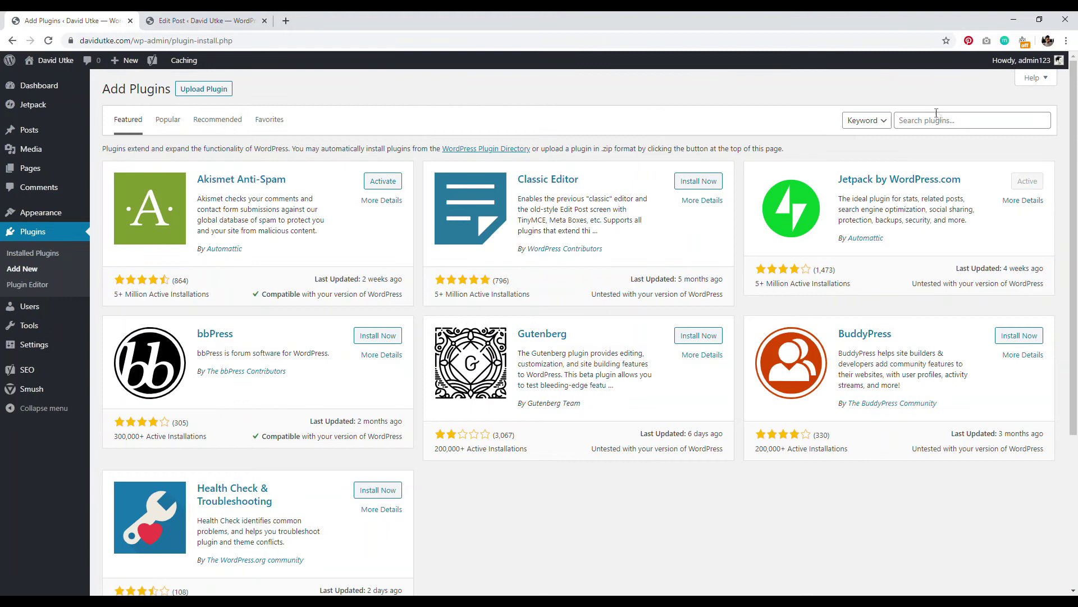
left_click(937, 118)
type("w3 t")
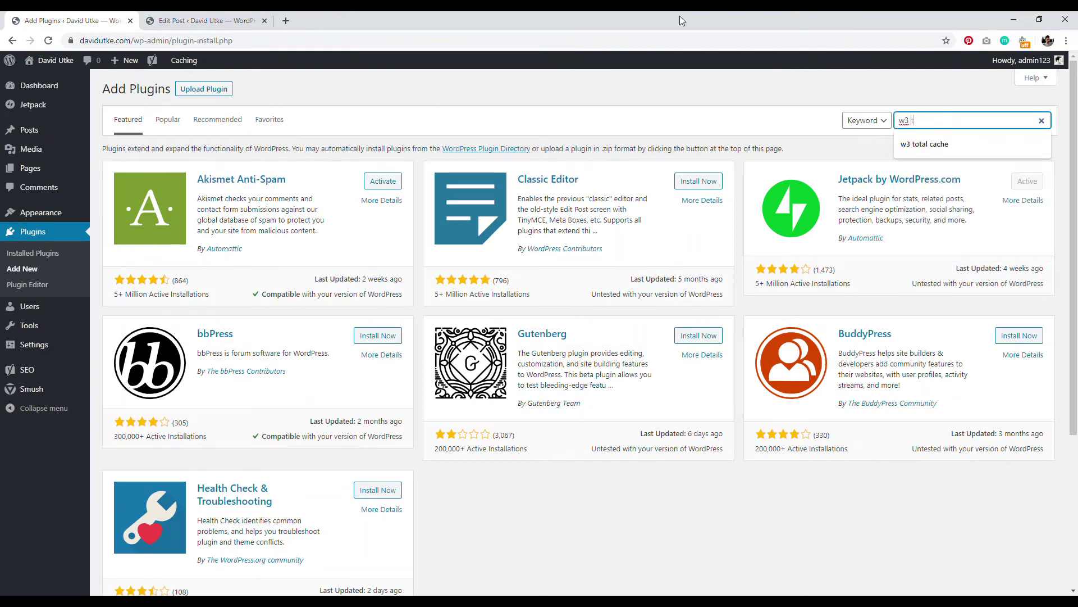
type("otal cache")
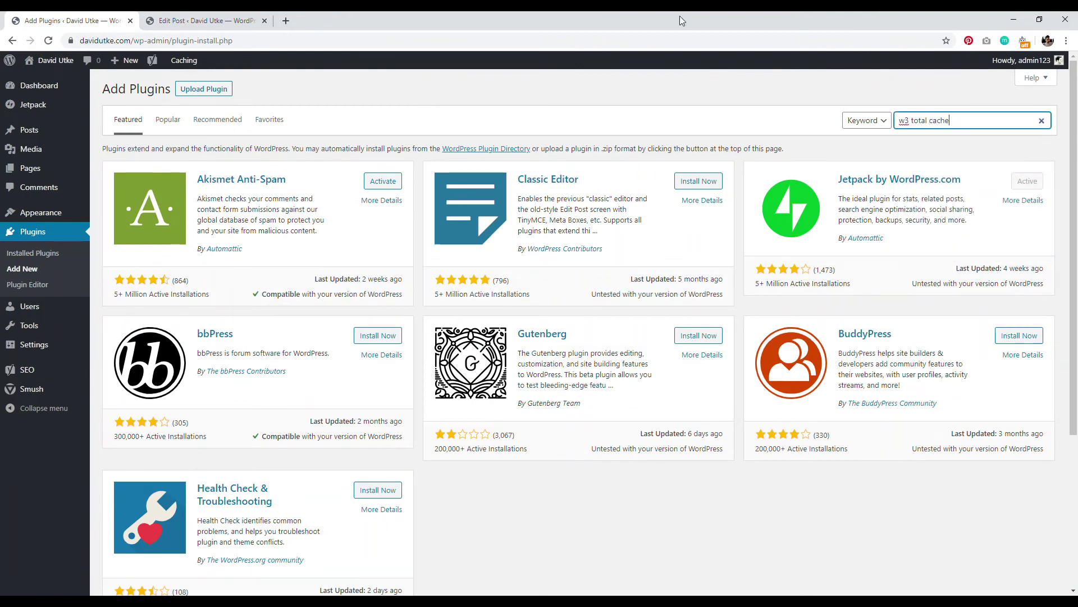
left_click(378, 185)
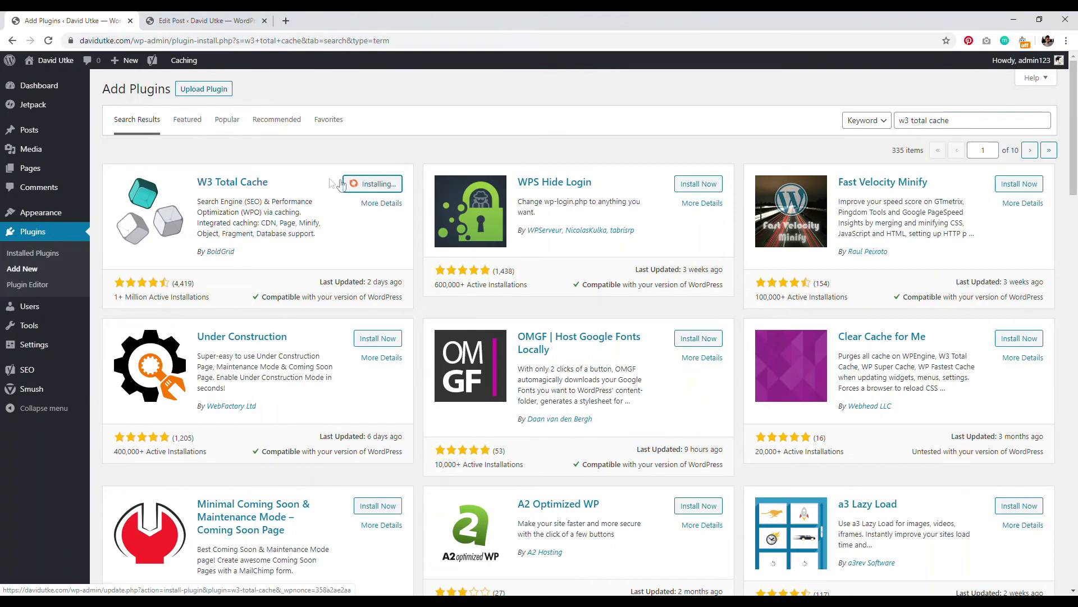
left_click(378, 184)
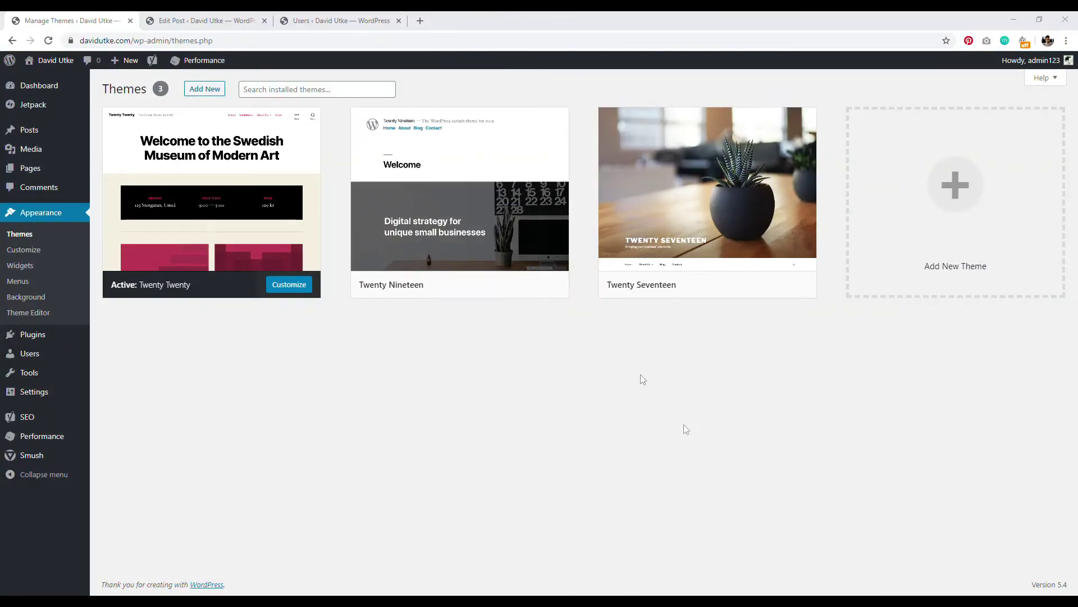
mouse_move(315, 187)
left_click(207, 92)
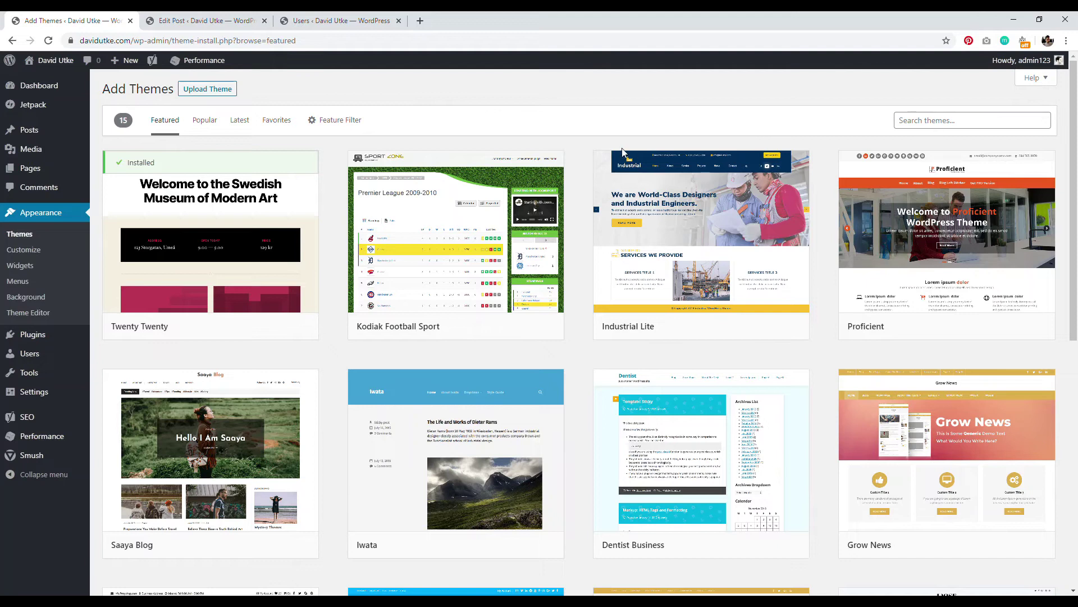
left_click(31, 237)
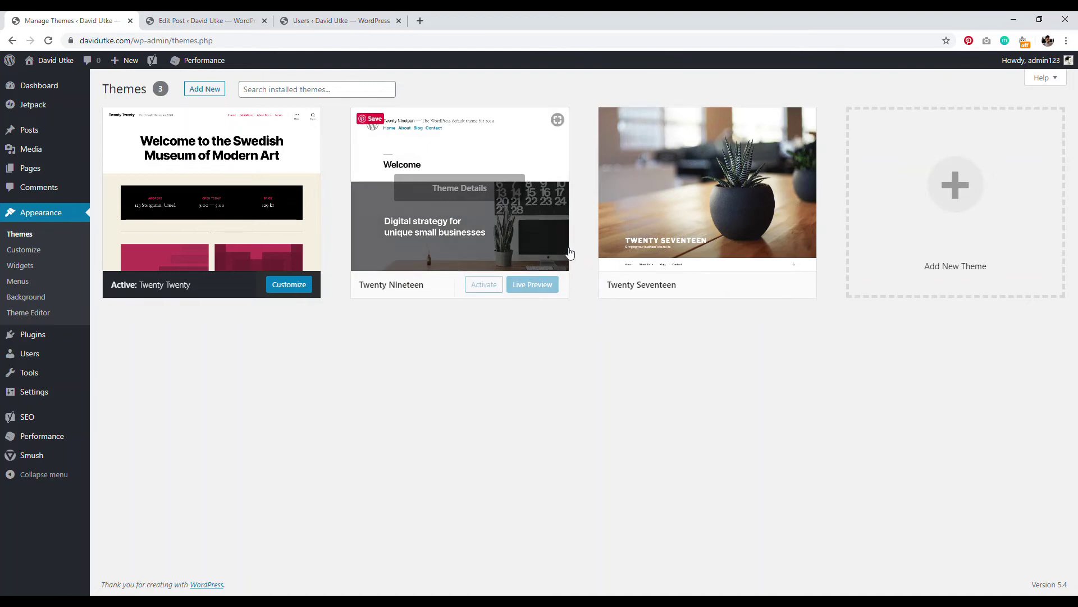
Step: Split the body into paragraphs at 'sit sit, tristique', 'Pellentesque vivamus' and 'eget convallis'
left_click(202, 21)
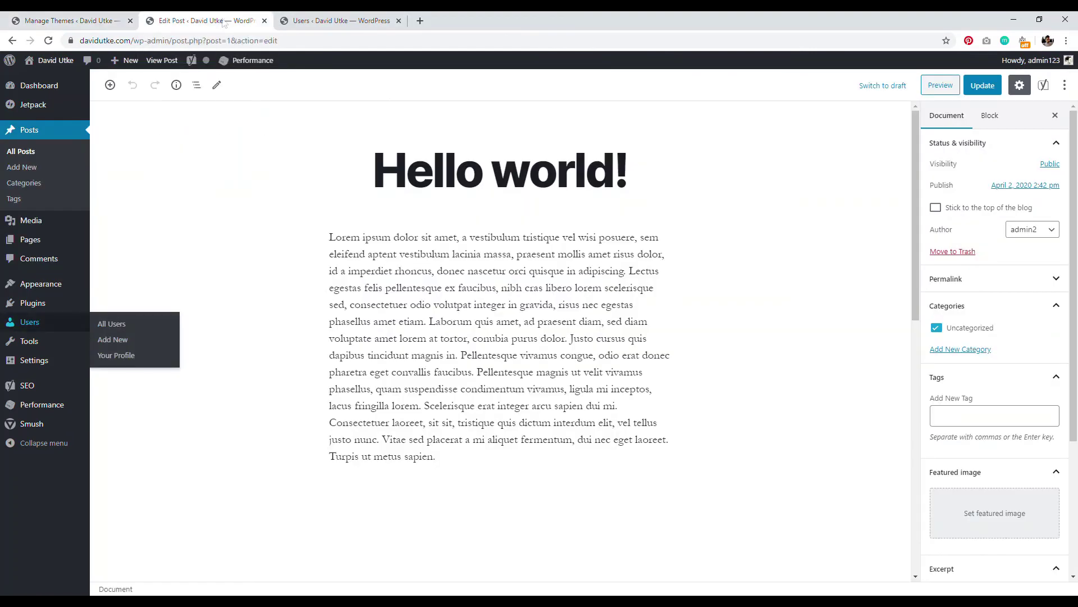
left_click(490, 301)
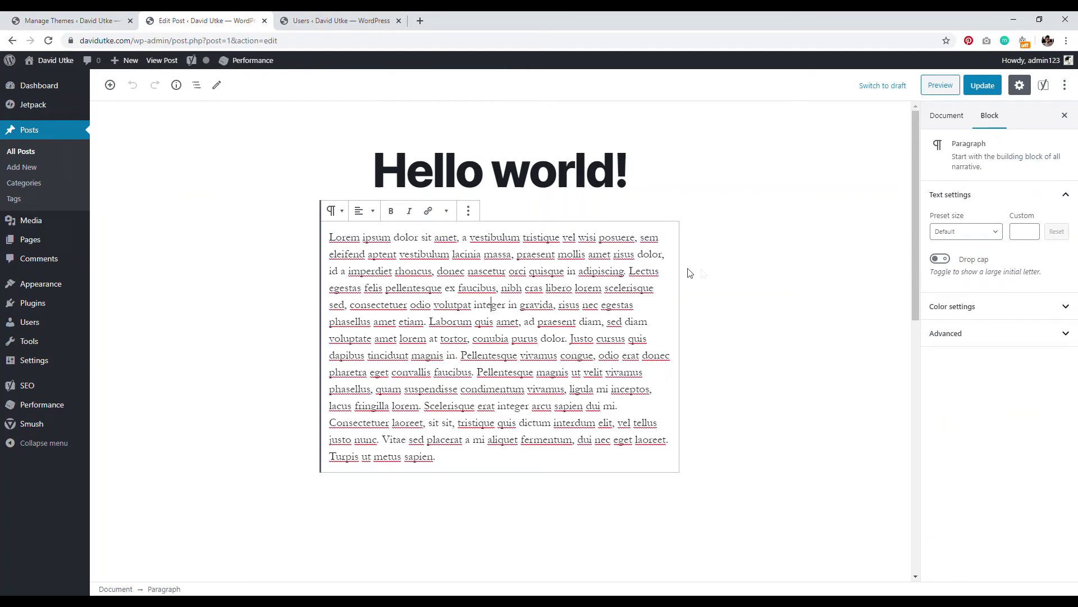
left_click(490, 175)
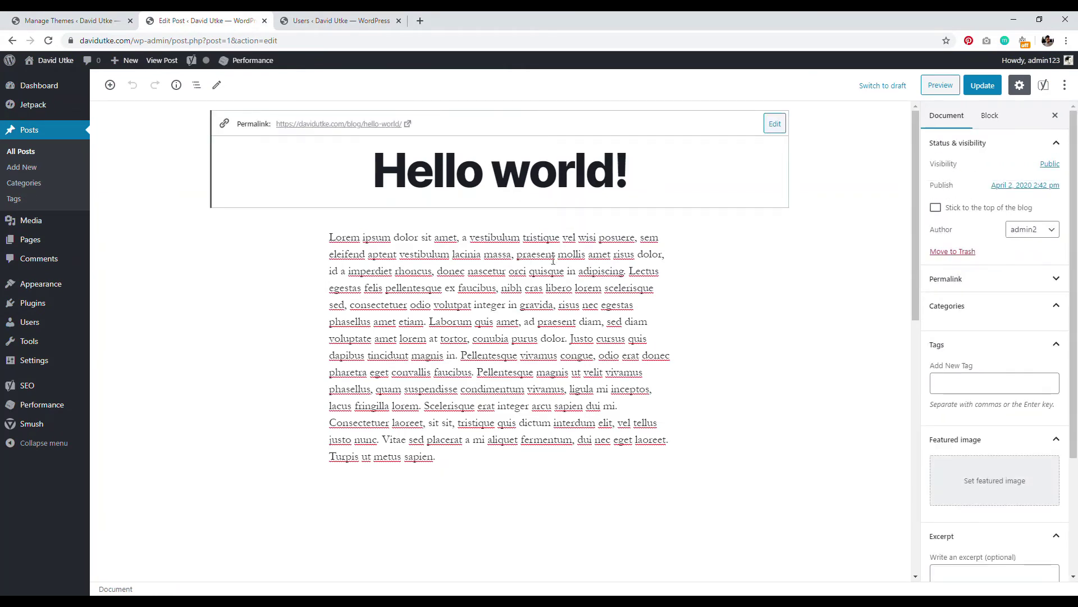
left_click_drag(499, 451, 348, 272)
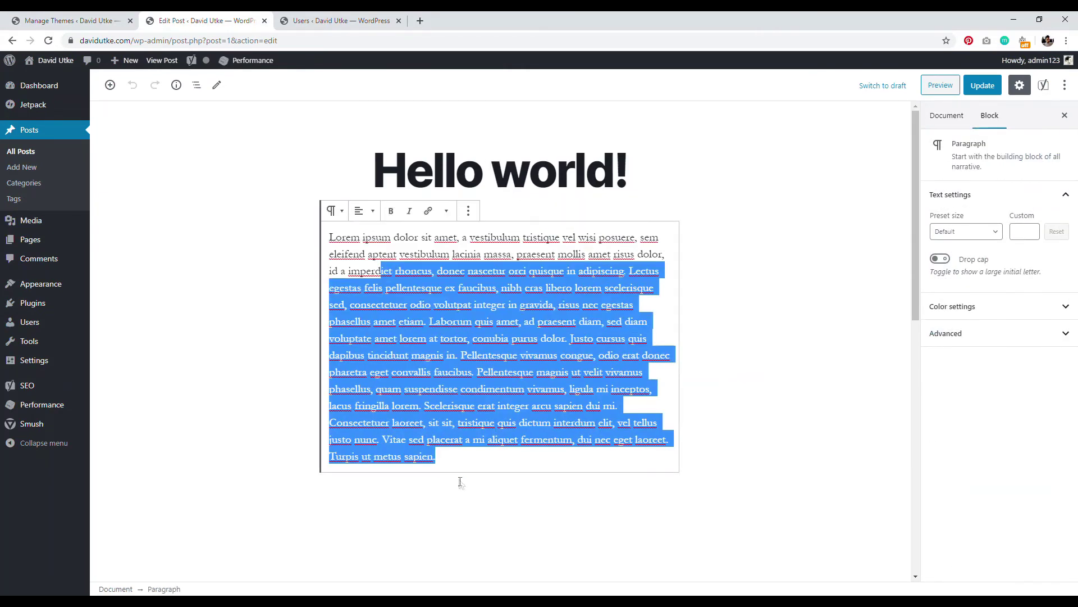
left_click(460, 483)
key("Return")
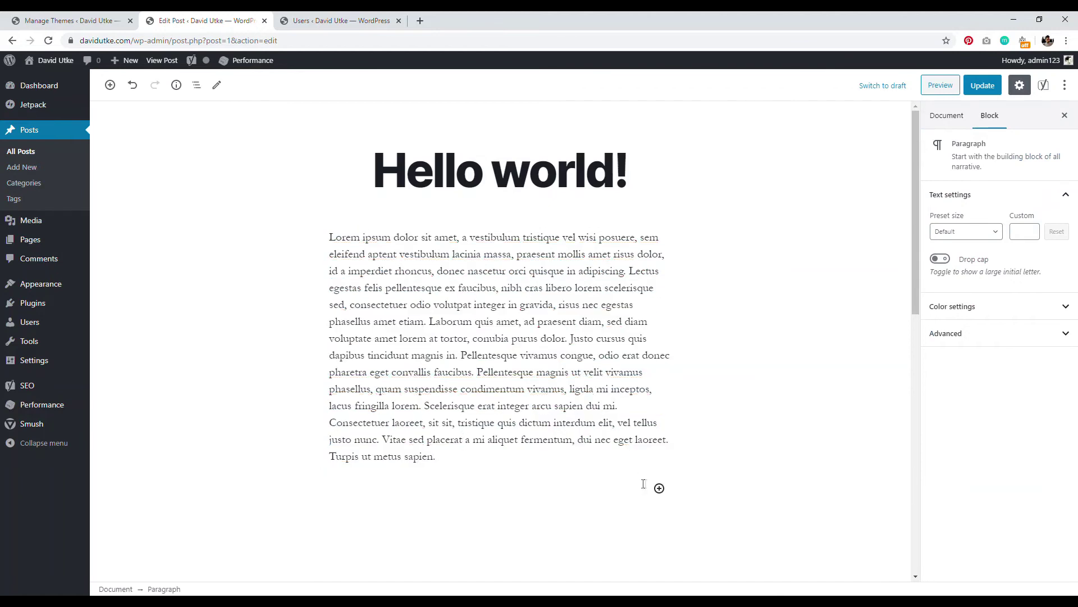
left_click(427, 425)
key("Return")
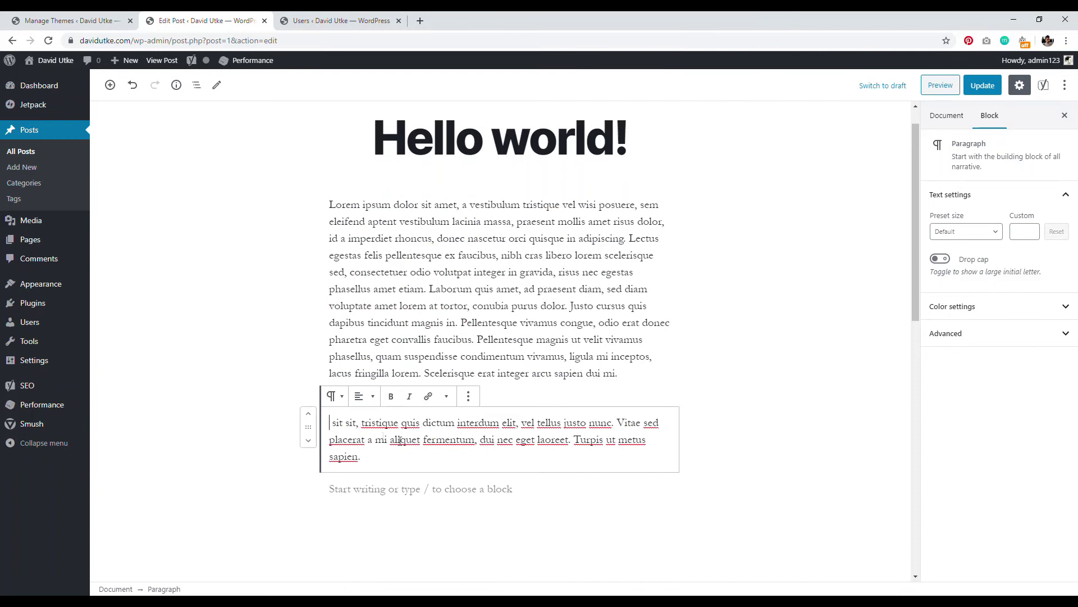
left_click(462, 323)
key("Return")
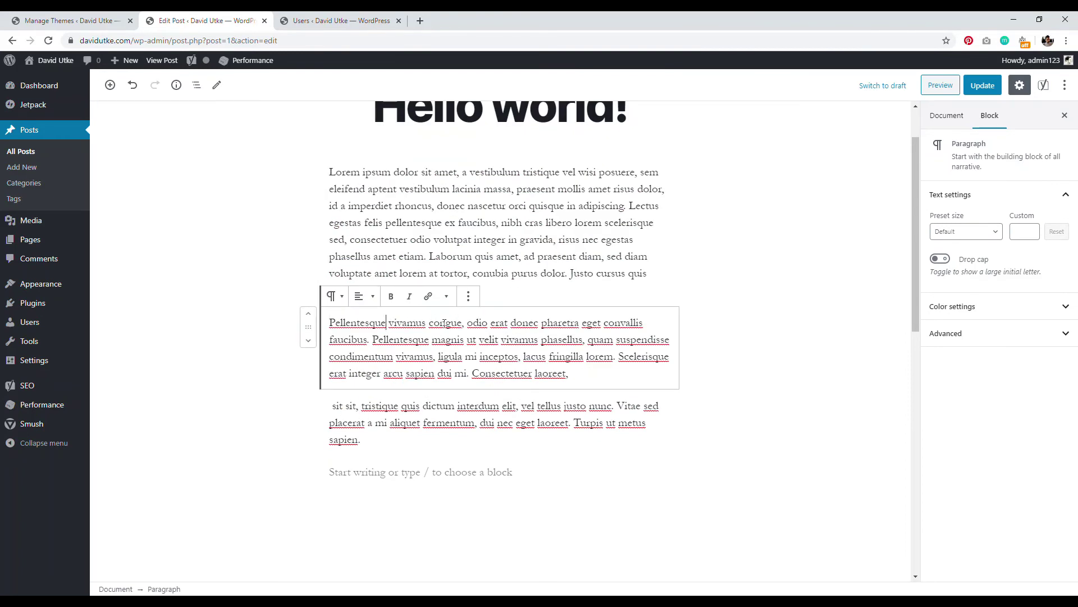
left_click(582, 322)
key("Return")
Step: Transform the 'Pellentesque vivamus congue, odio erat donec pharetra' paragraph into a heading
left_click(588, 287)
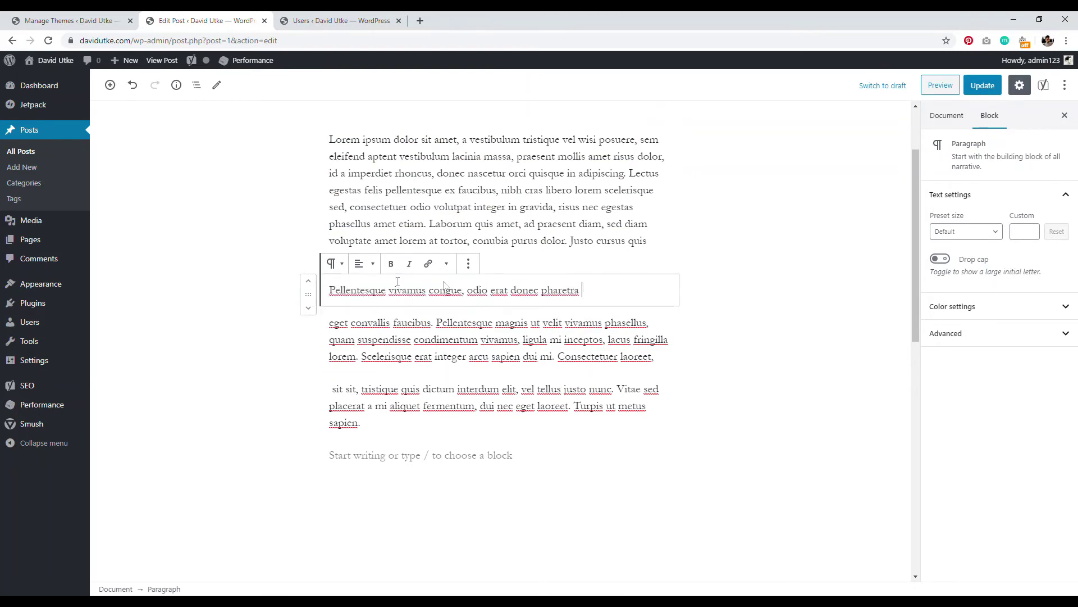
left_click(335, 264)
left_click(360, 337)
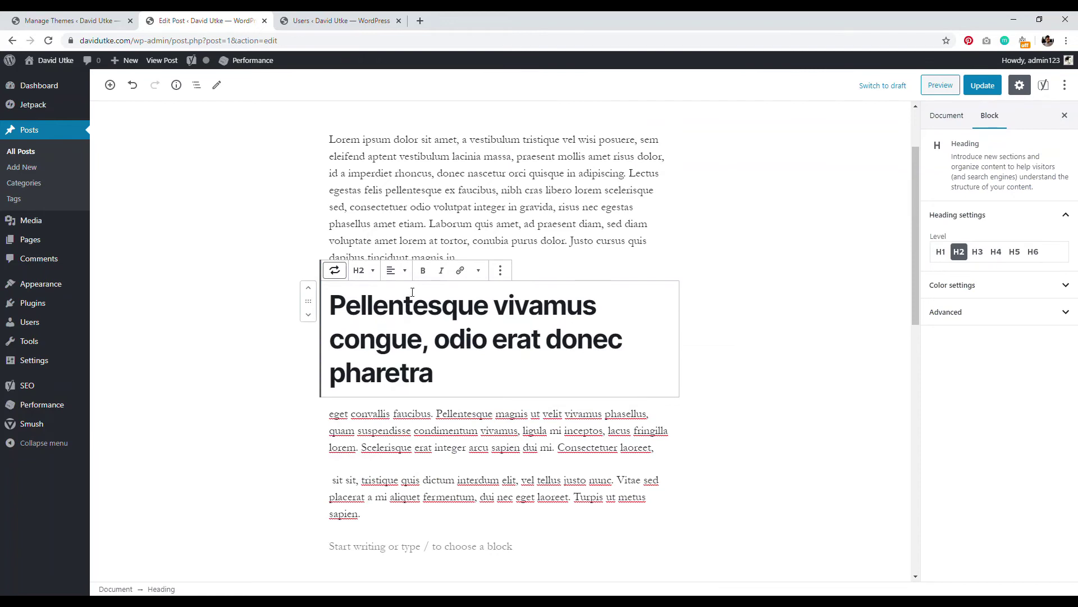
left_click(363, 271)
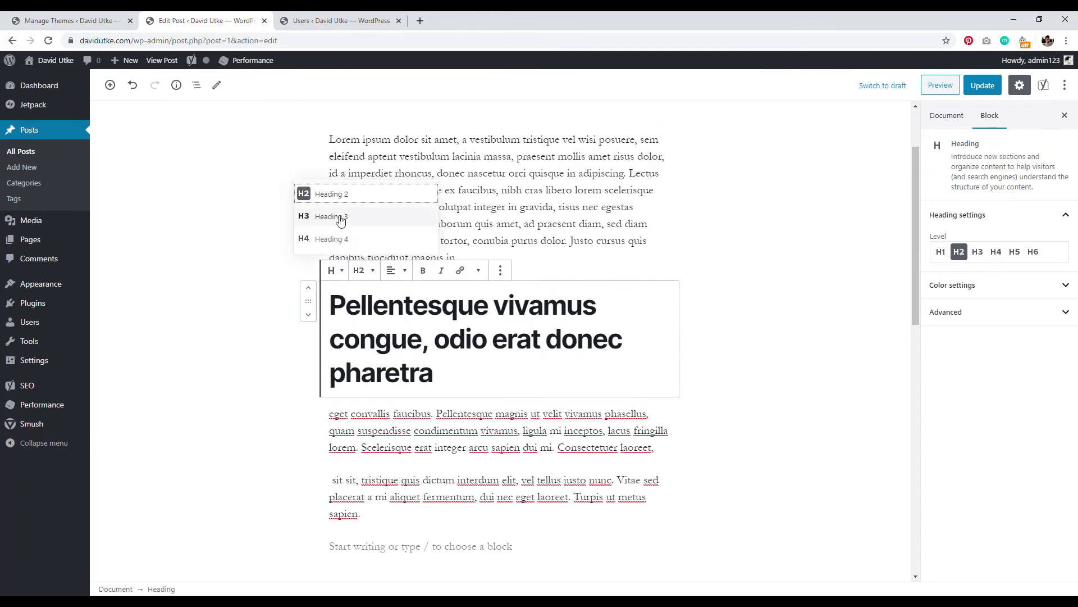
left_click(610, 188)
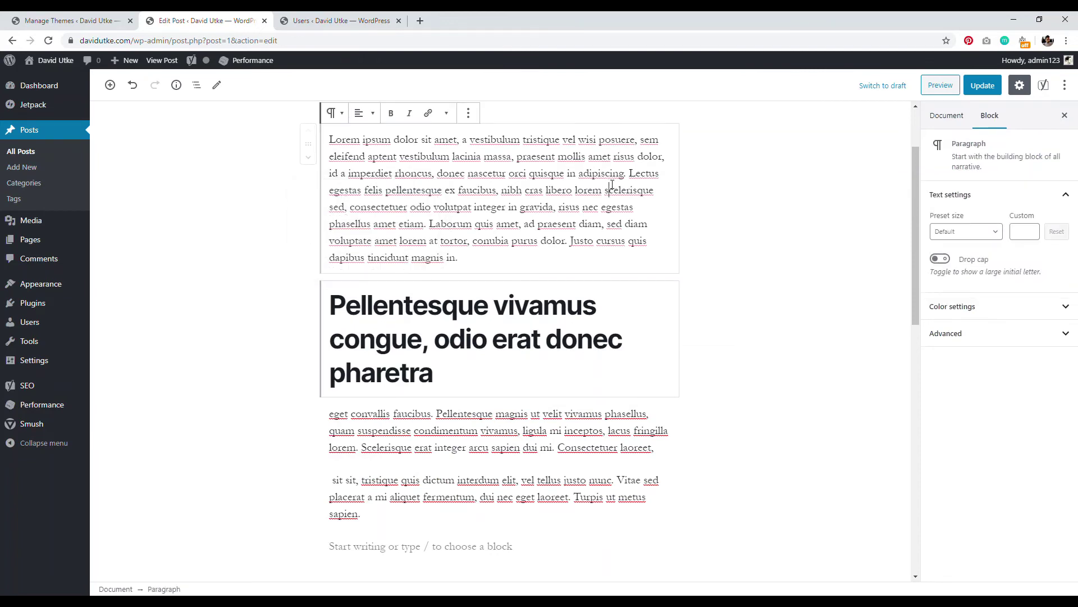
Step: Inspect the title and heading text, leaving the heading at level 2
scroll(520, 198, "up", 2)
left_click(514, 176)
left_click_drag(614, 174, 373, 177)
left_click(436, 243)
left_click(455, 403)
left_click_drag(440, 472, 361, 403)
key("shift+Left")
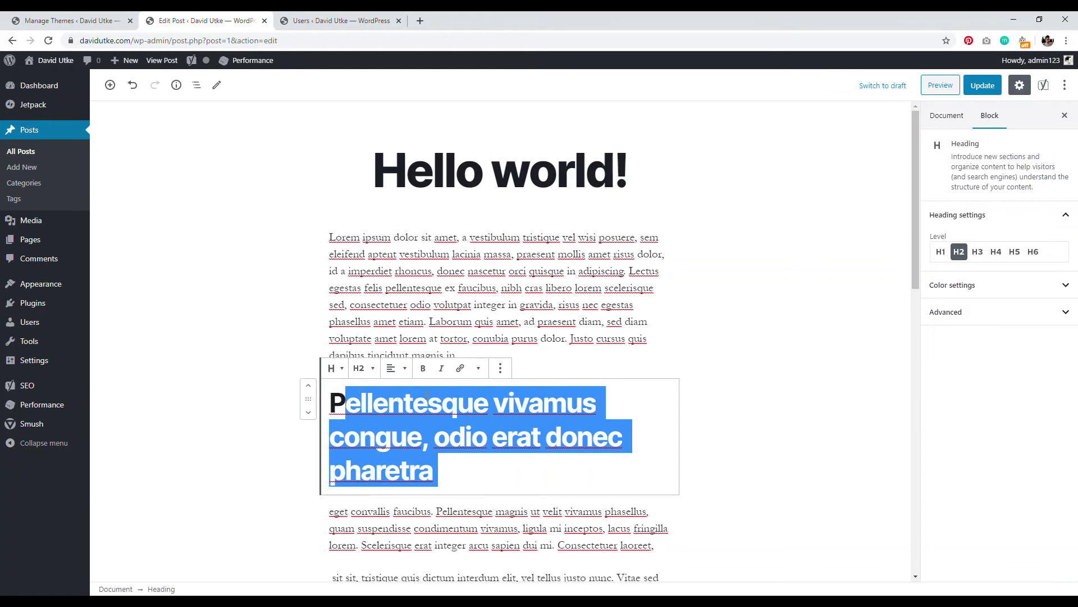
scroll(458, 317, "down", 3)
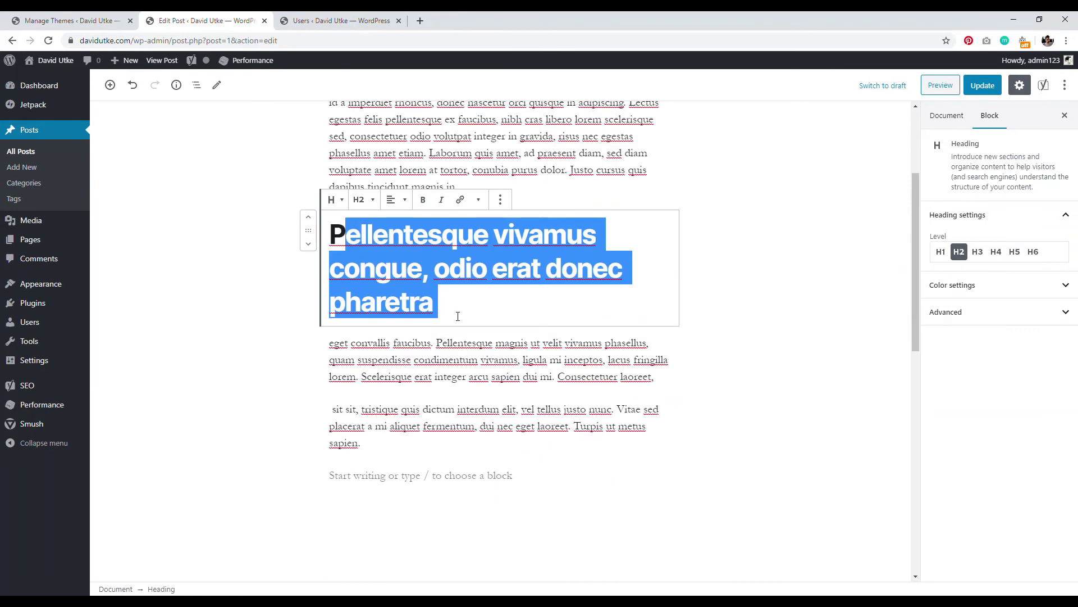
left_click(399, 233)
left_click(361, 199)
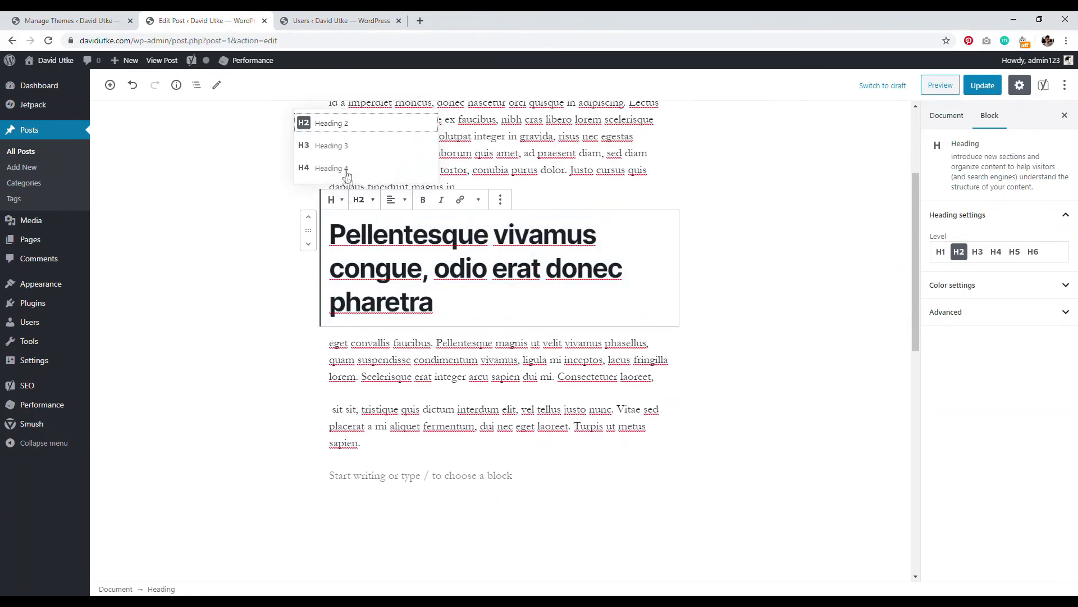
left_click(441, 285)
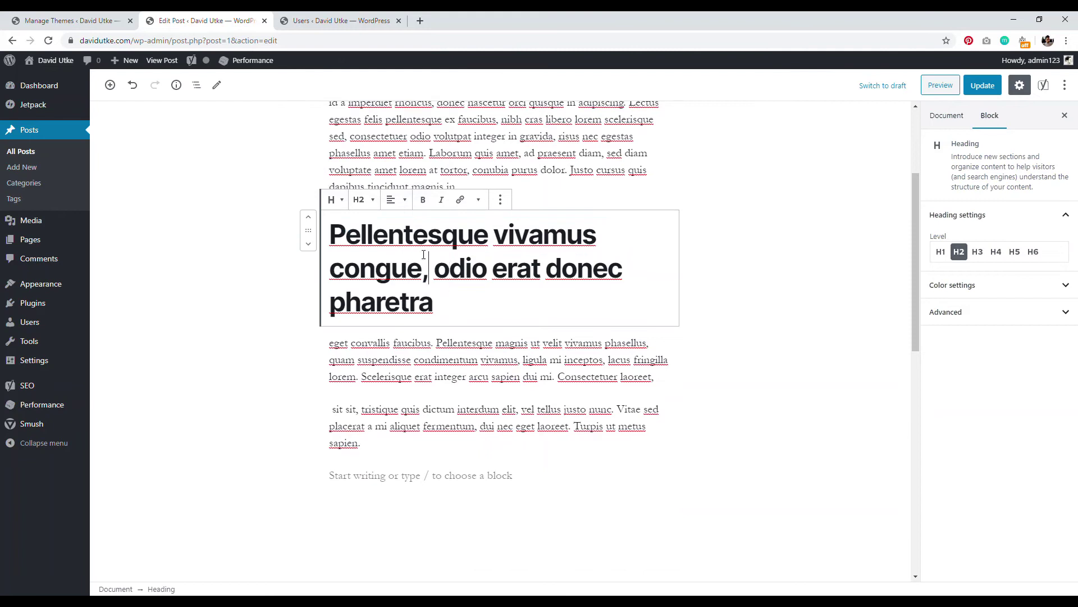
Step: Check the post outline, try H3 on the heading, then set it back to H2
left_click(176, 85)
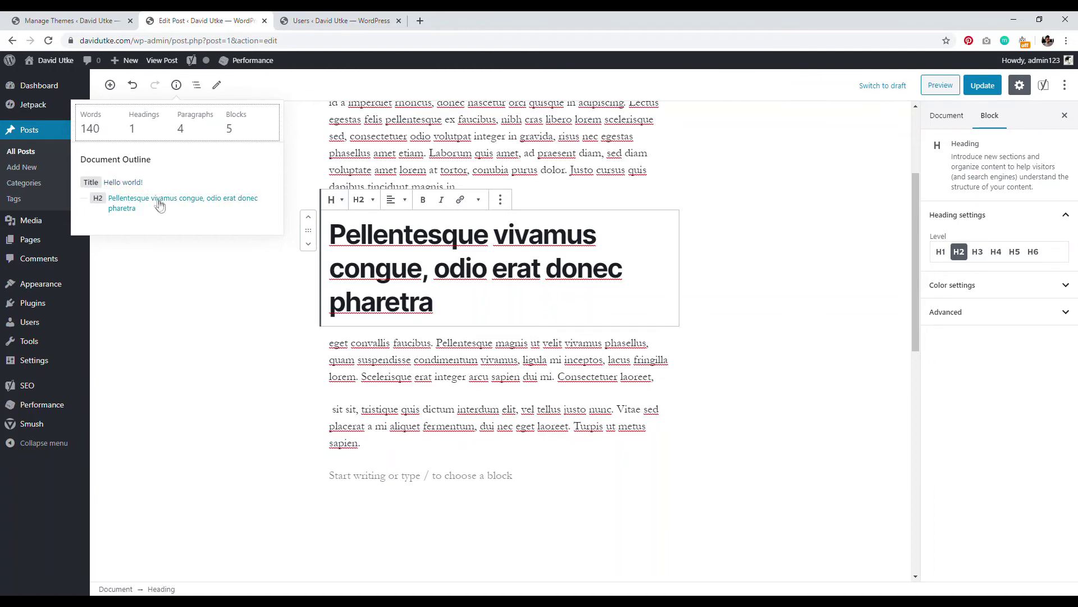
left_click(206, 212)
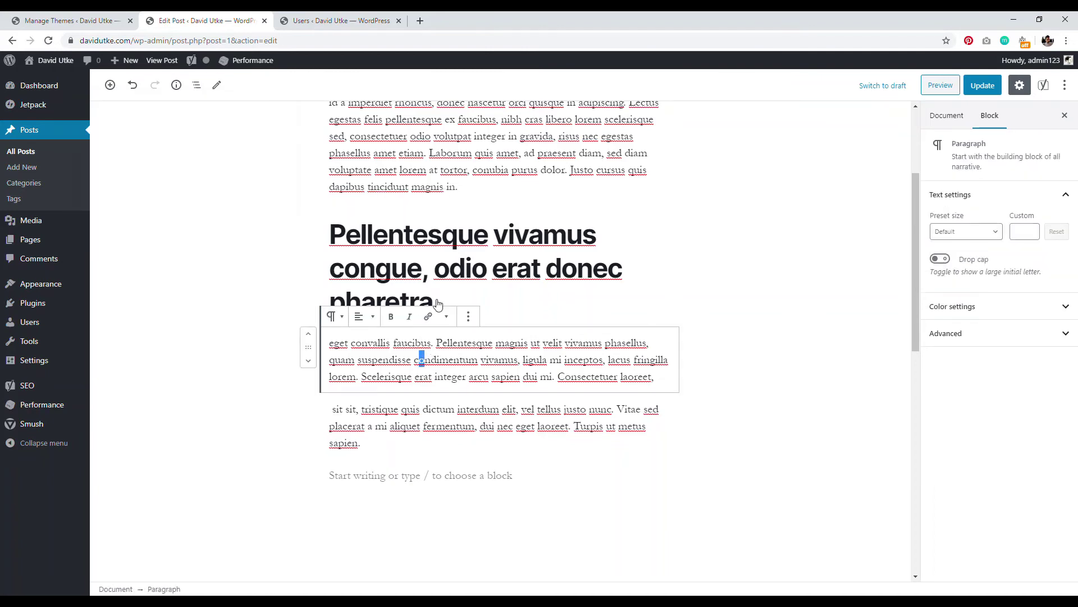
left_click(363, 199)
left_click(332, 169)
left_click(427, 186)
left_click(176, 85)
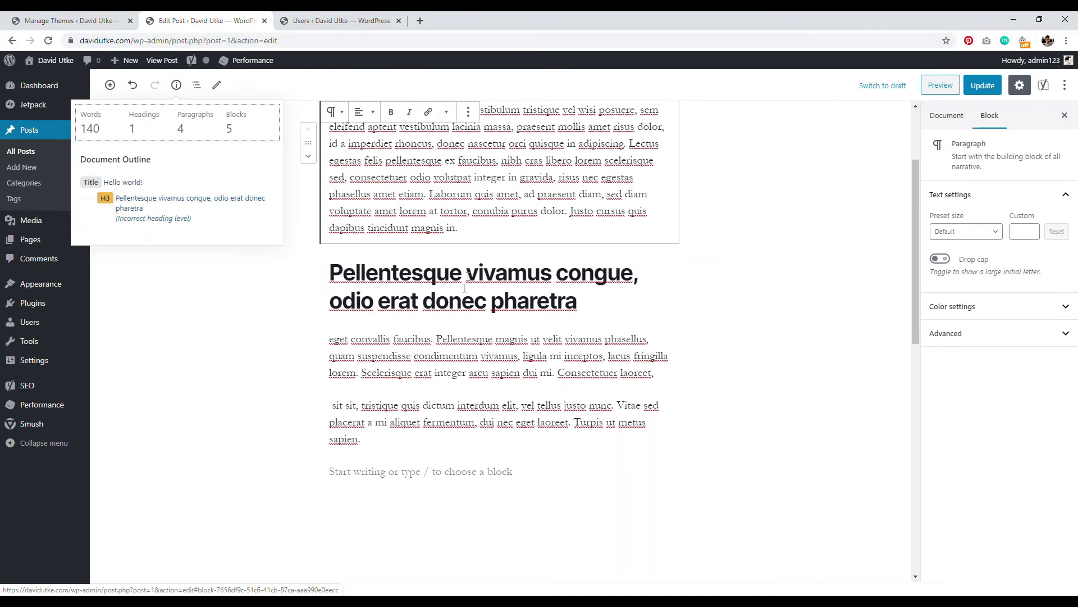
left_click(191, 199)
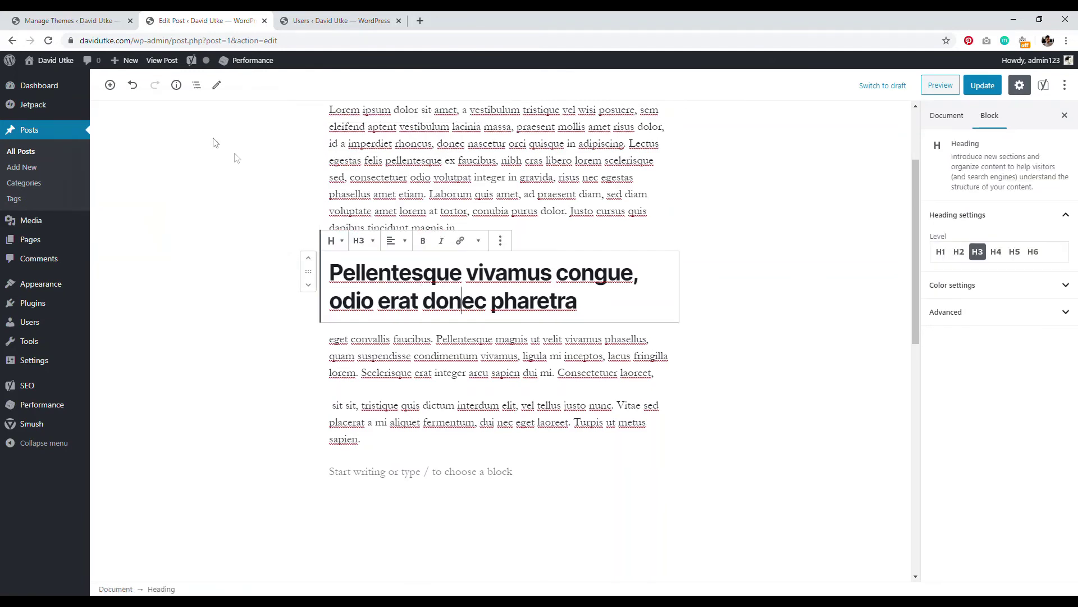
left_click(363, 240)
left_click(335, 166)
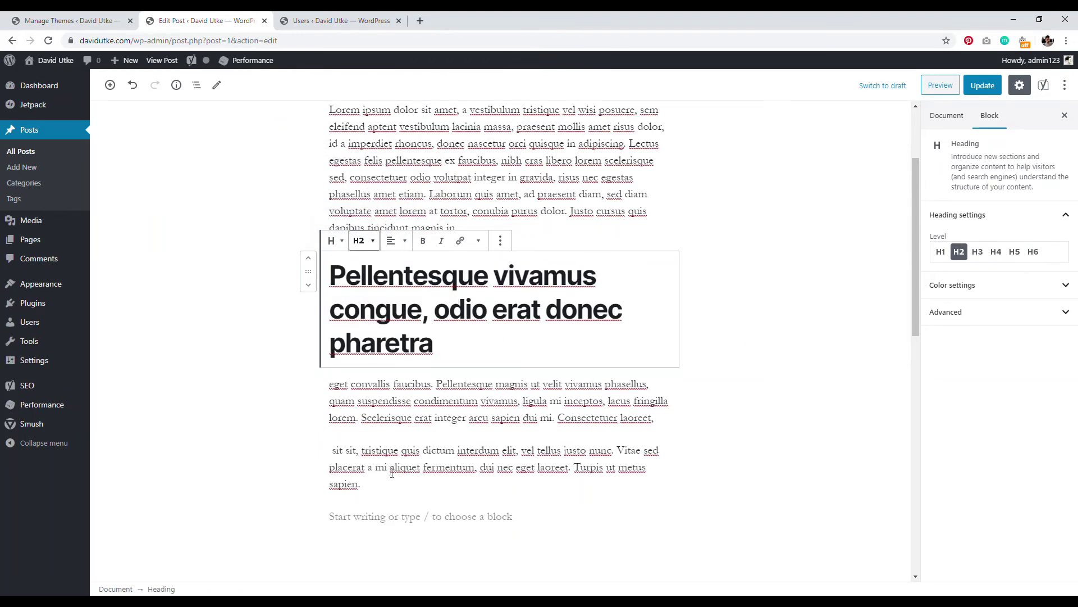
left_click(360, 519)
left_click(659, 515)
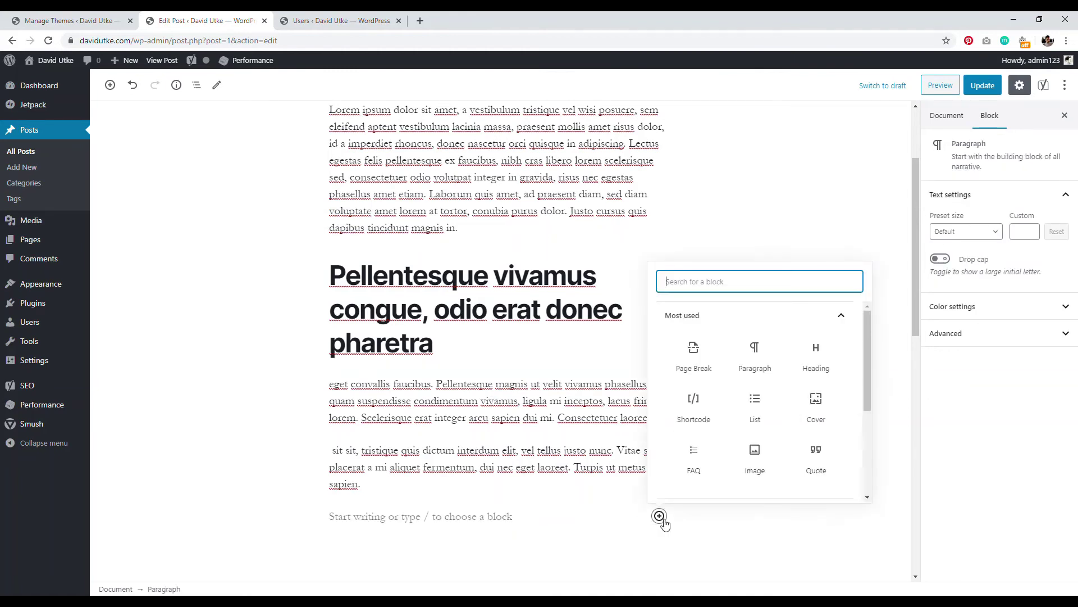
Step: Expand and collapse Most used, Common Blocks, Formatting and Layout Elements, then close the inserter
left_click(837, 317)
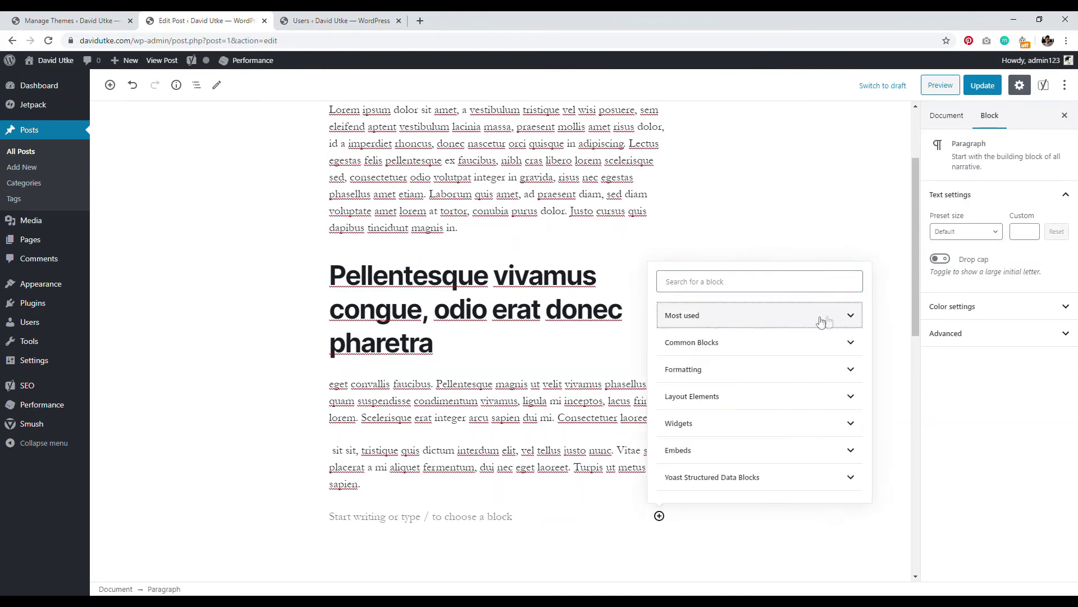
left_click(822, 337)
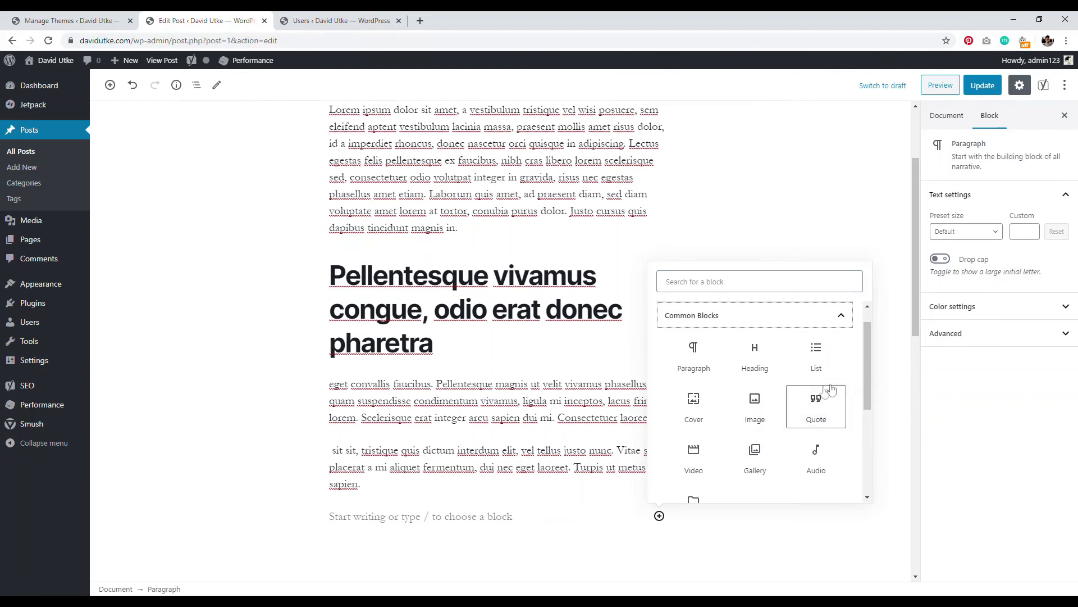
left_click(828, 318)
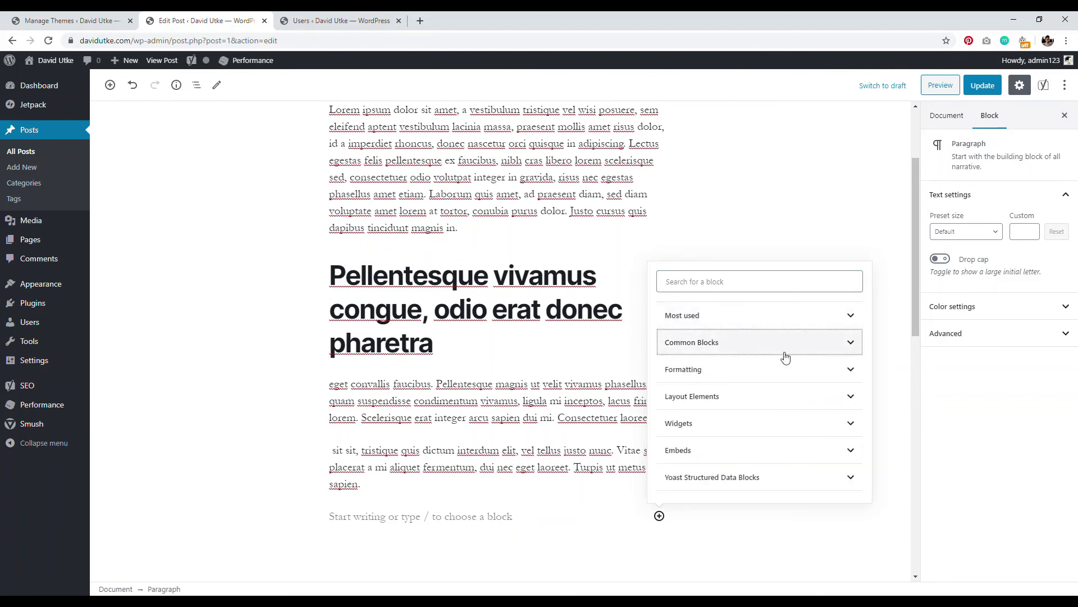
left_click(784, 369)
left_click(809, 317)
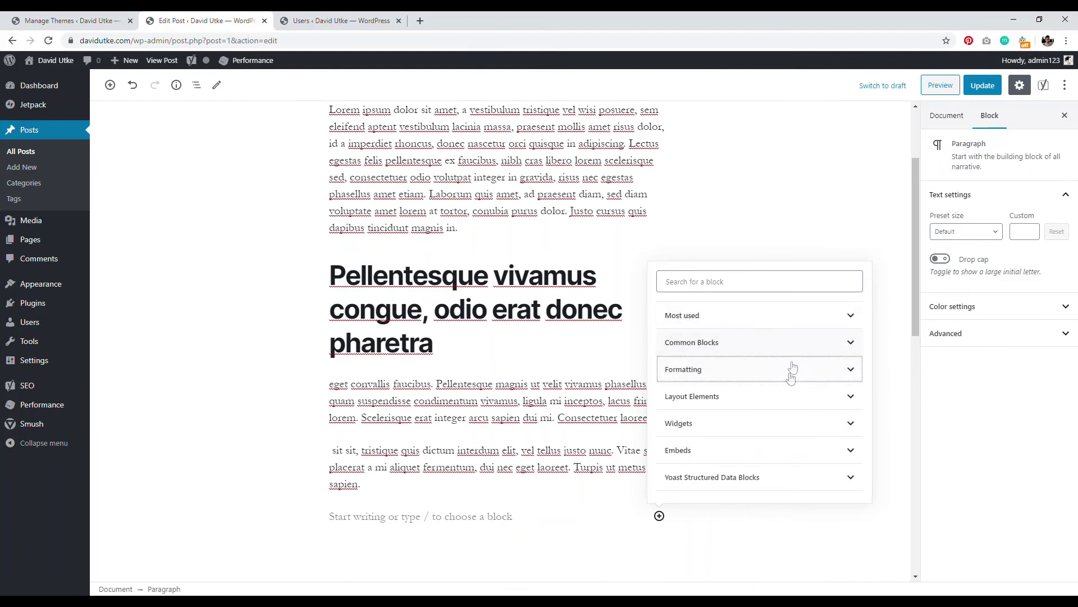
left_click(781, 399)
left_click(795, 326)
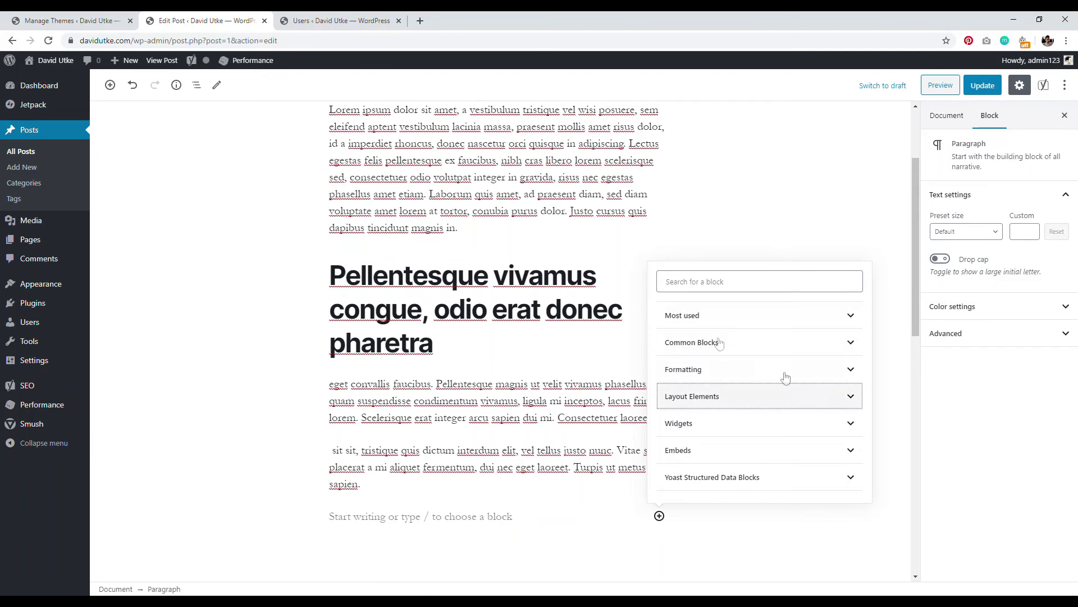
left_click(407, 486)
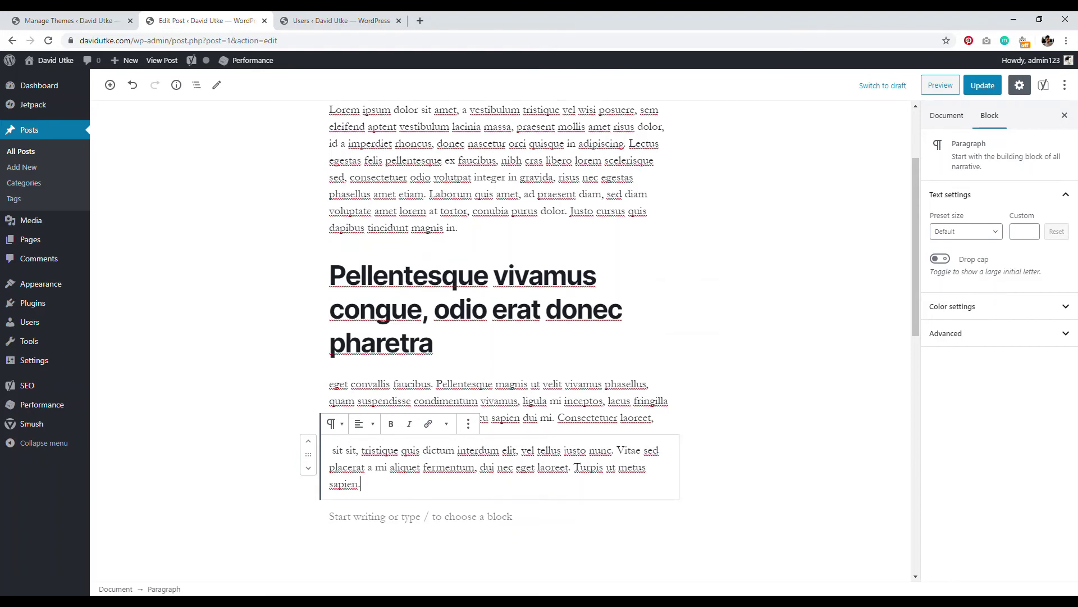
left_click(419, 21)
Step: Search 'stackable plugin' and open the Stackable plugin page on WordPress.org
type("sta")
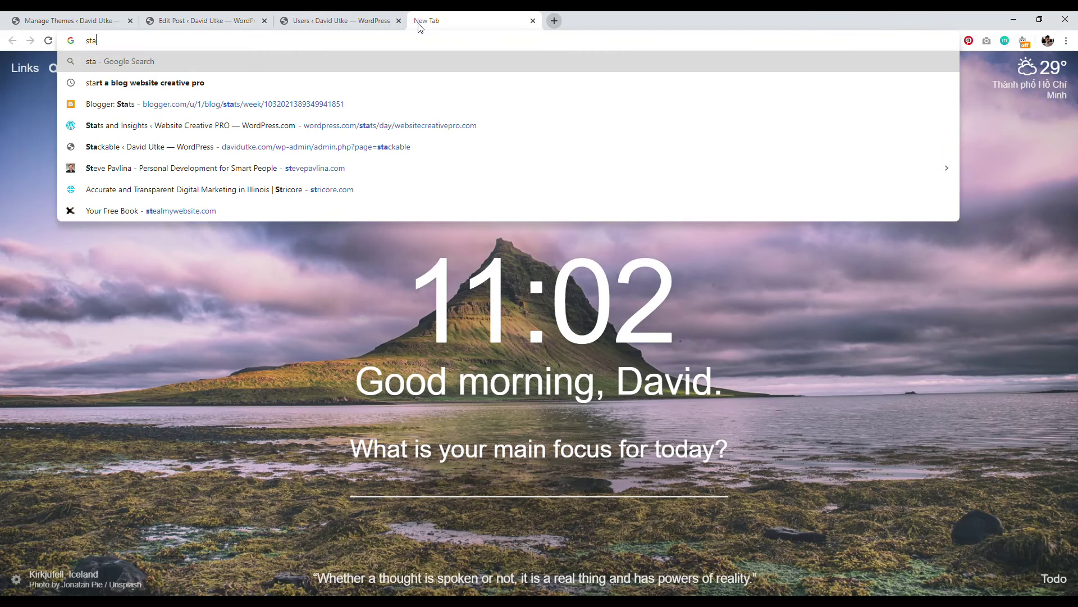
type("ckable plugin")
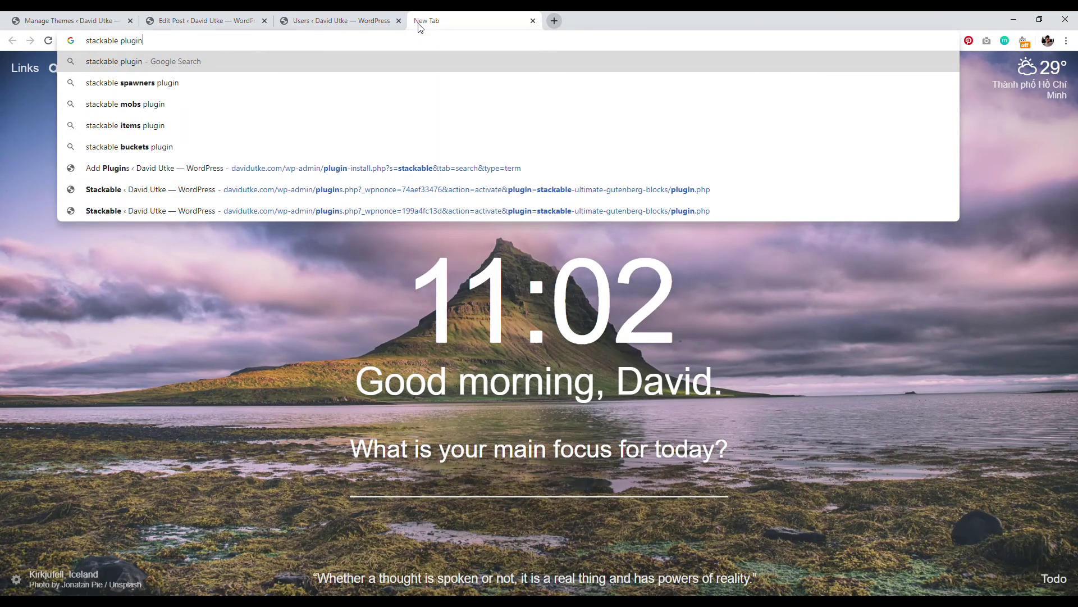
key("Return")
left_click(360, 173)
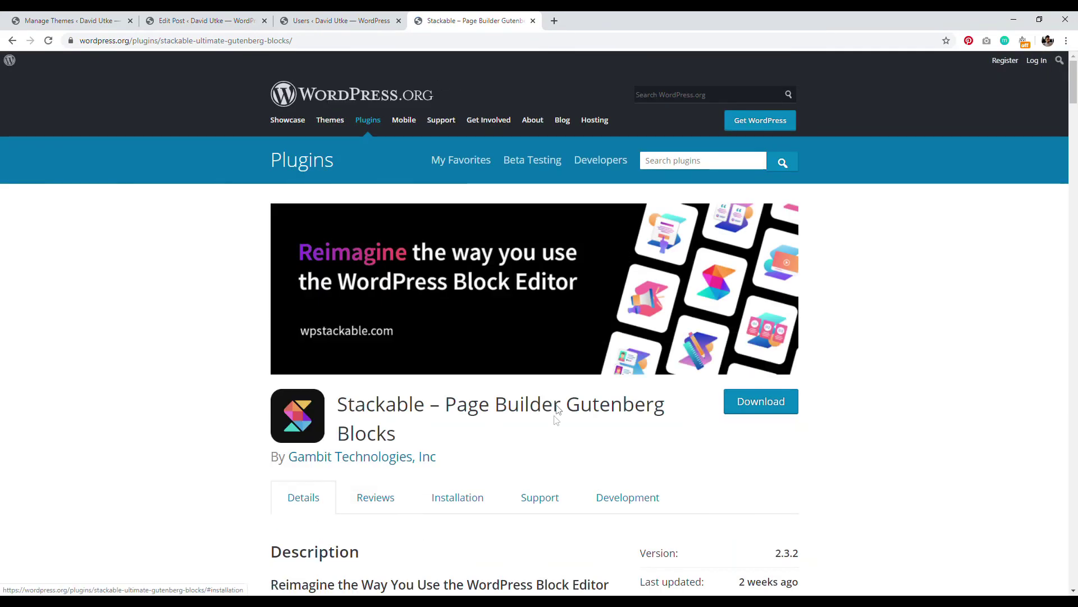
left_click(337, 20)
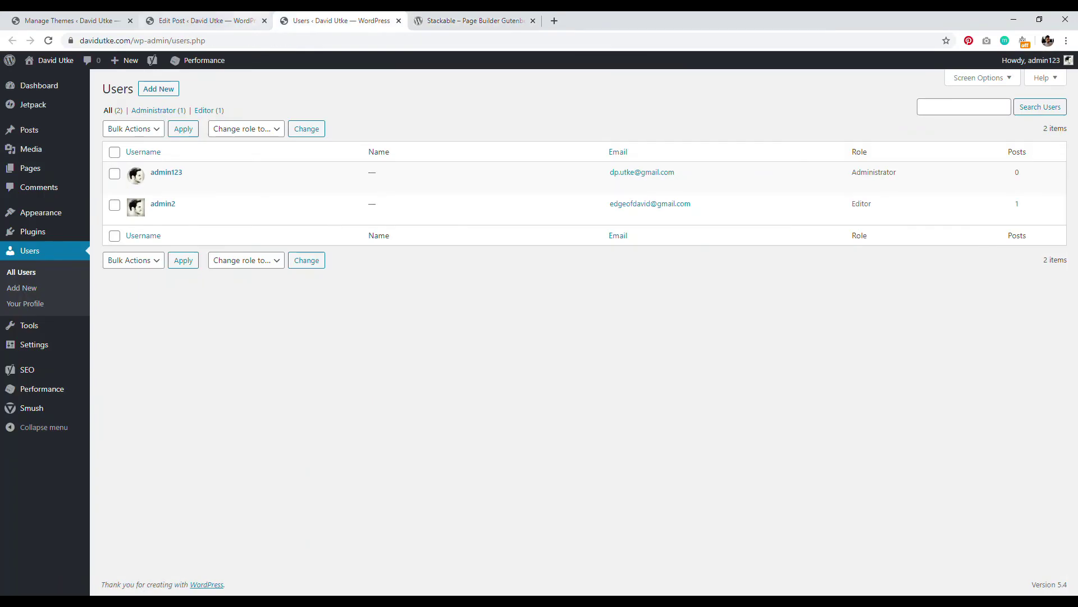
Step: View the published Hello world! post via its permalink, then open the Editor user's edit page
left_click(247, 20)
scroll(525, 153, "up", 3)
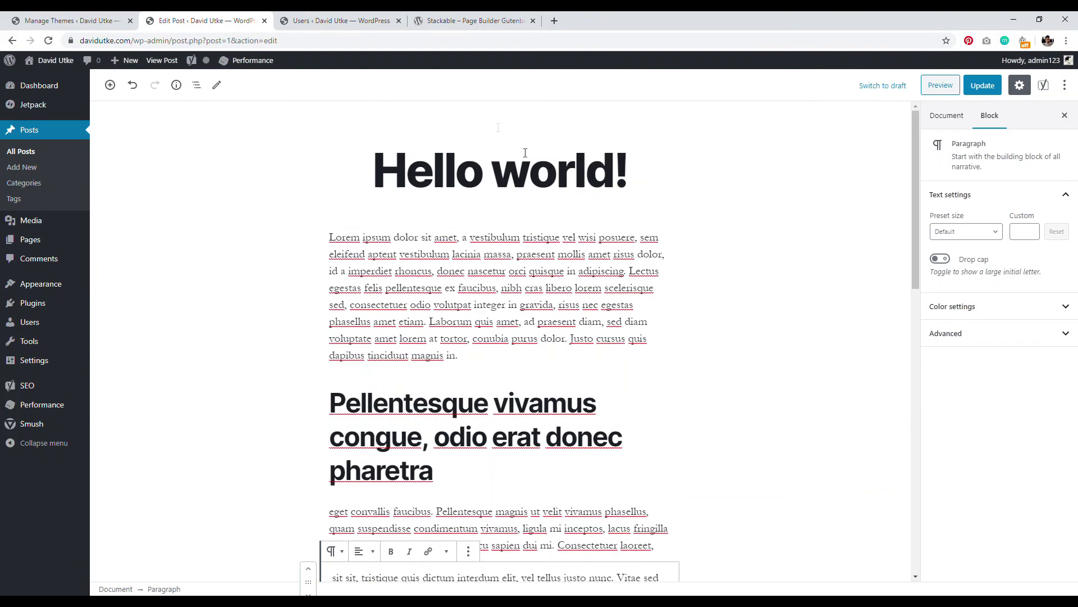
left_click(495, 169)
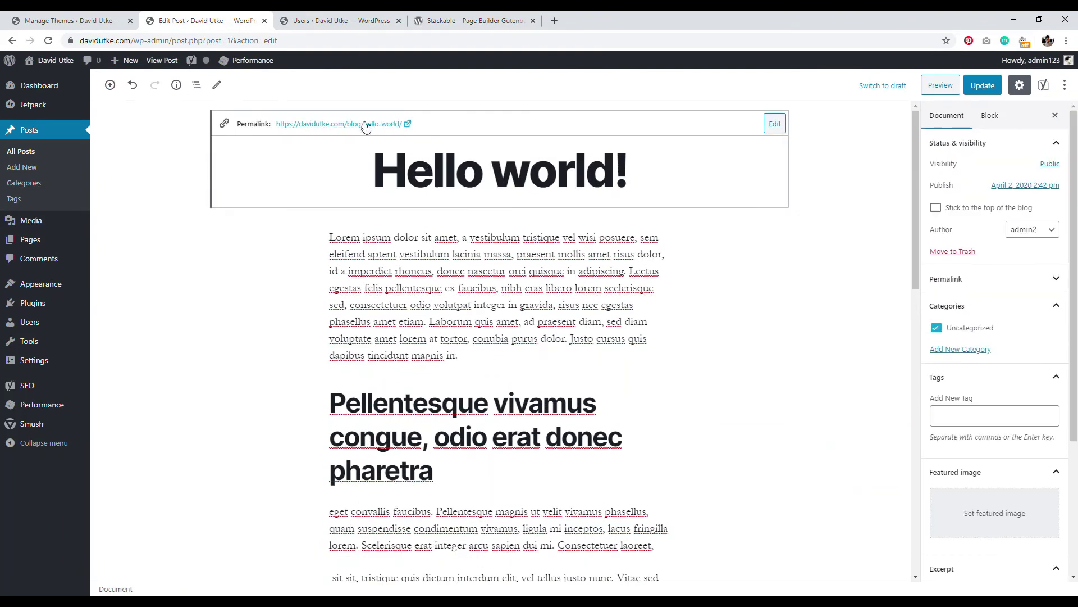
left_click(366, 124)
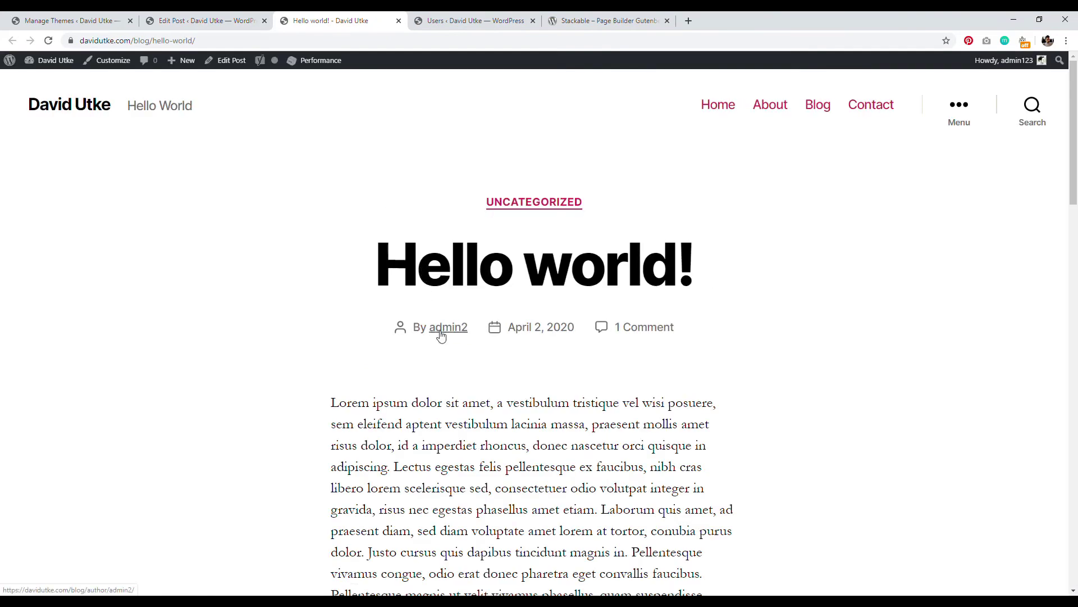
left_click(457, 23)
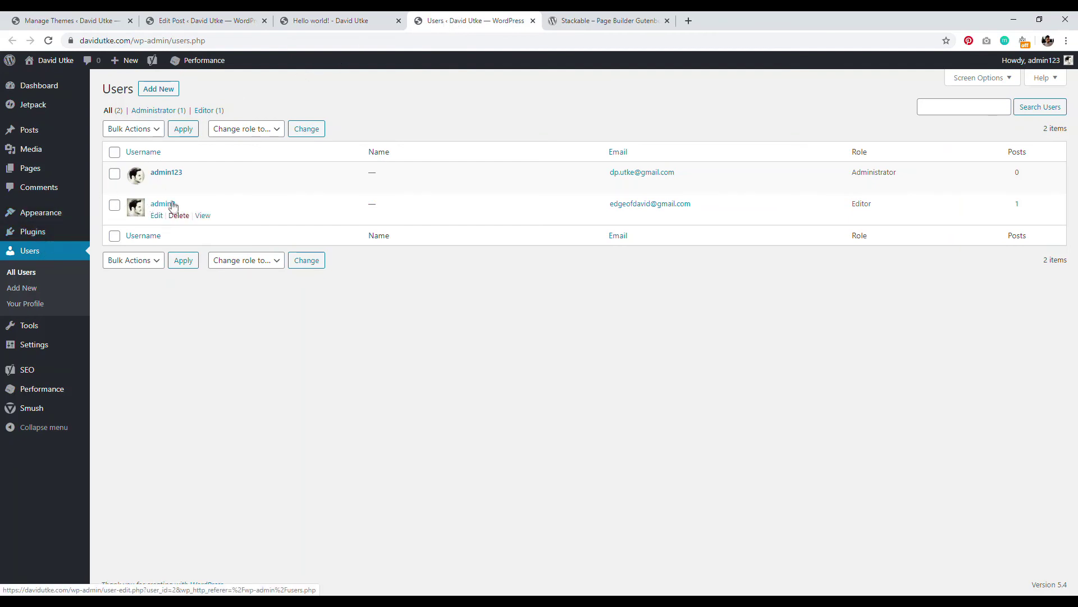
left_click(157, 217)
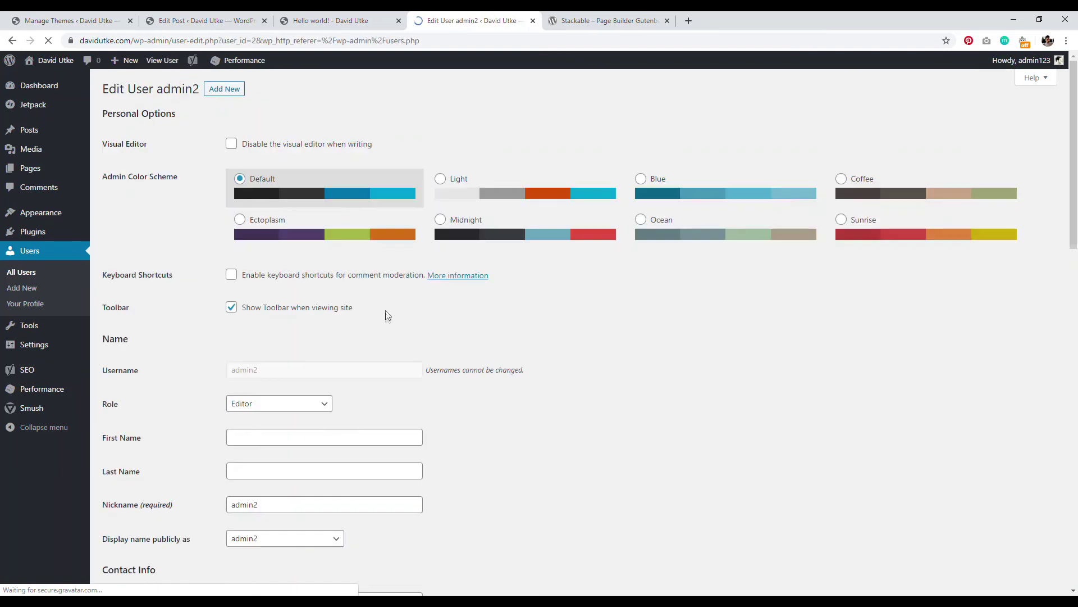
Step: Replace the Editor's nickname with the owner's first name, display it publicly, and Update User
scroll(341, 371, "down", 4)
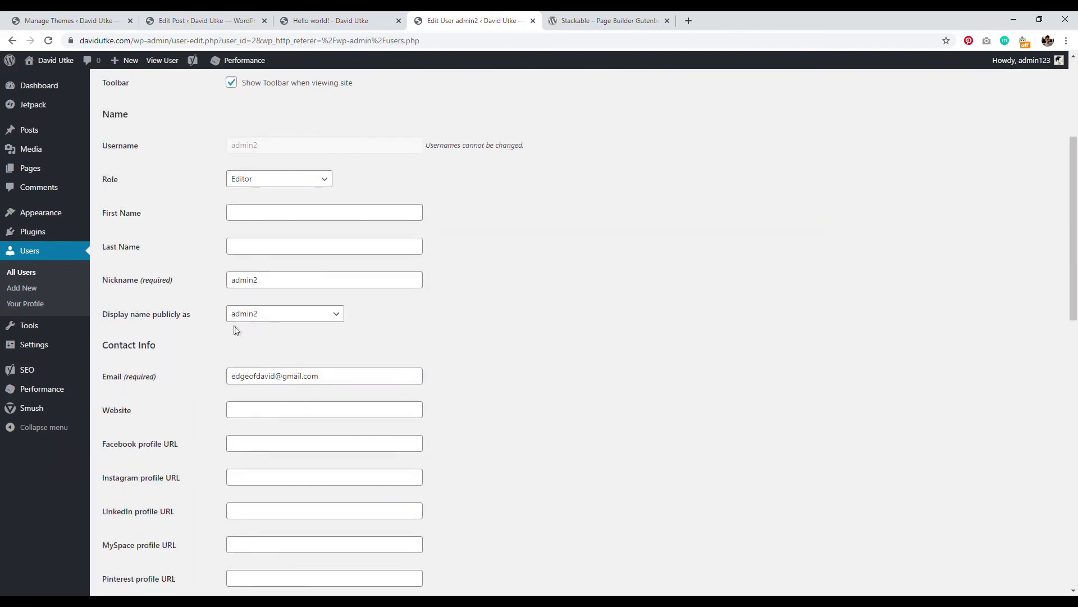
double_click(266, 283)
key("BackSpace")
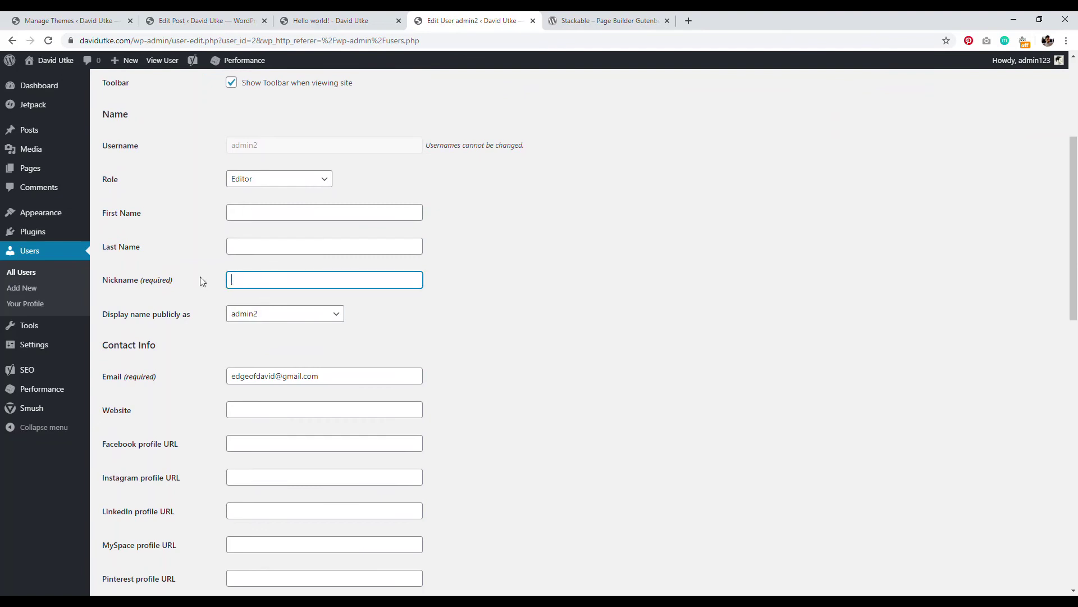
type("David")
left_click(278, 314)
left_click(268, 345)
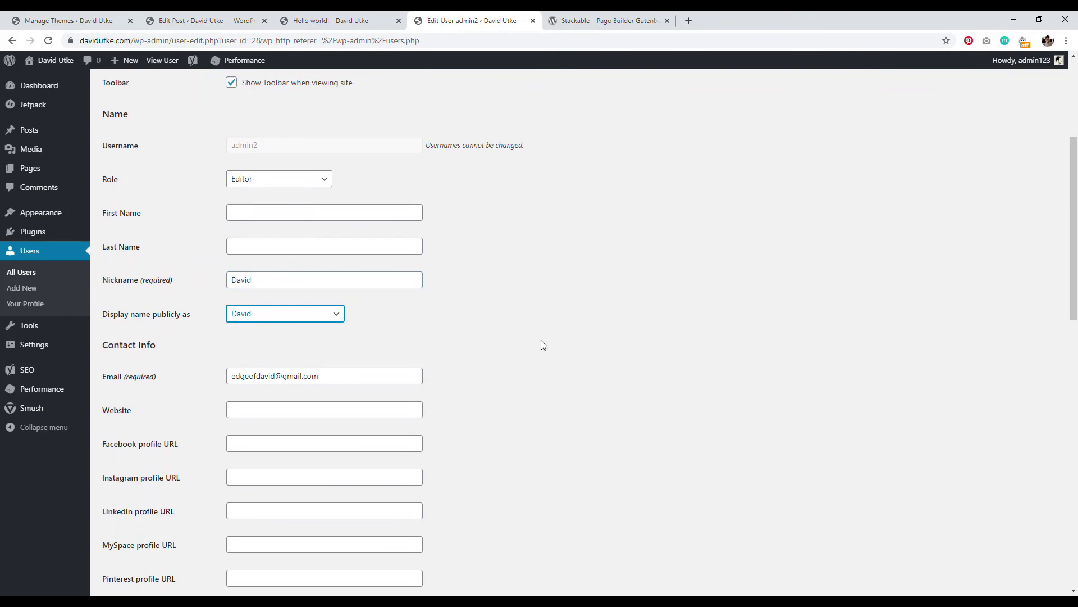
scroll(559, 324, "down", 14)
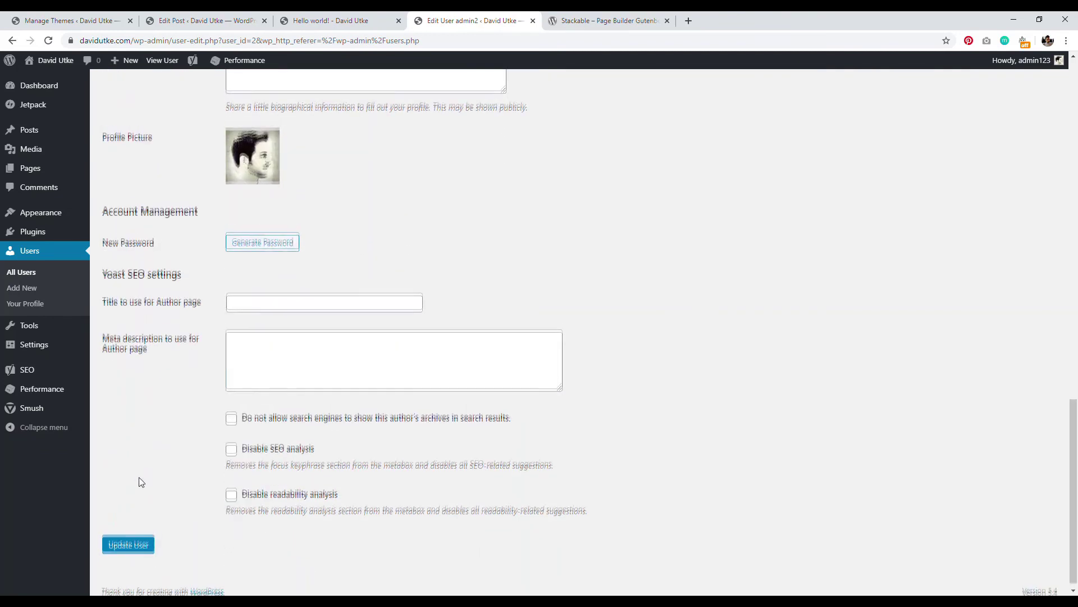
left_click(127, 540)
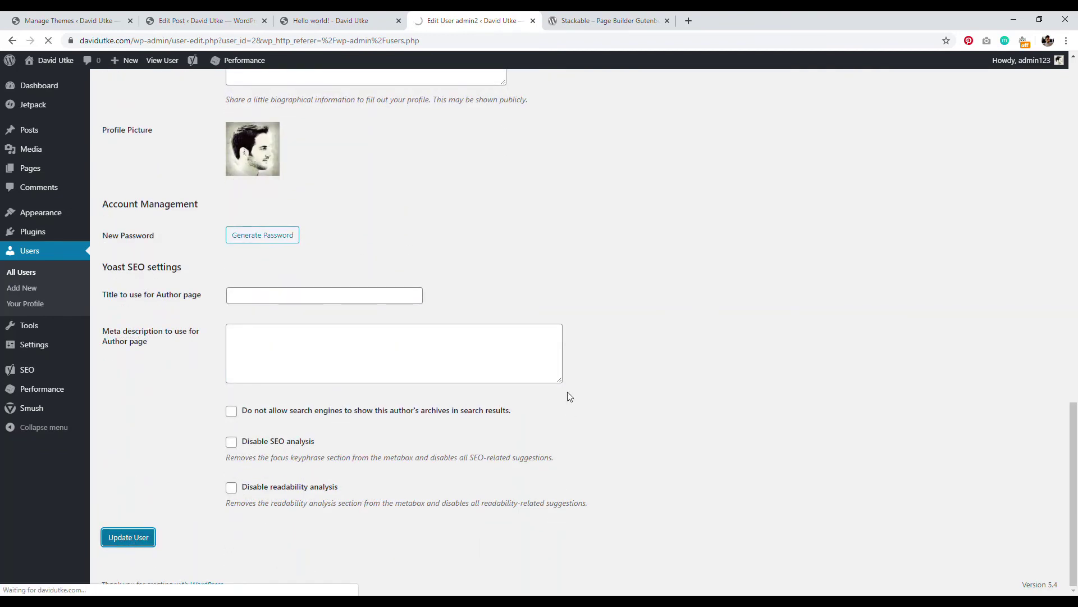
scroll(350, 265, "up", 3)
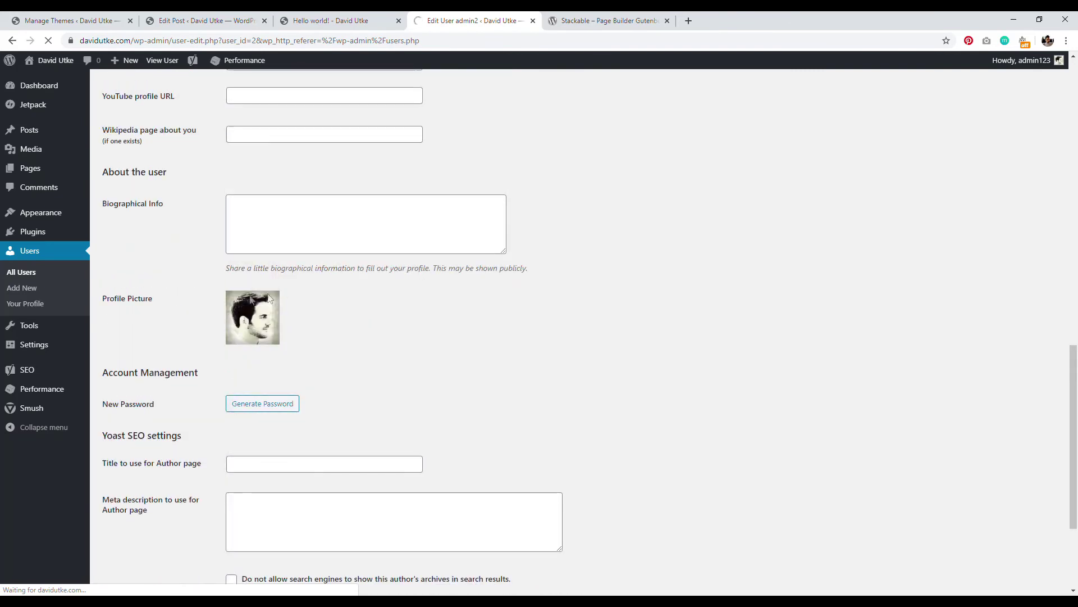
Step: Open gravatar.com in a new tab, then cycle through tabs back to Edit User
left_click(688, 22)
type("grav")
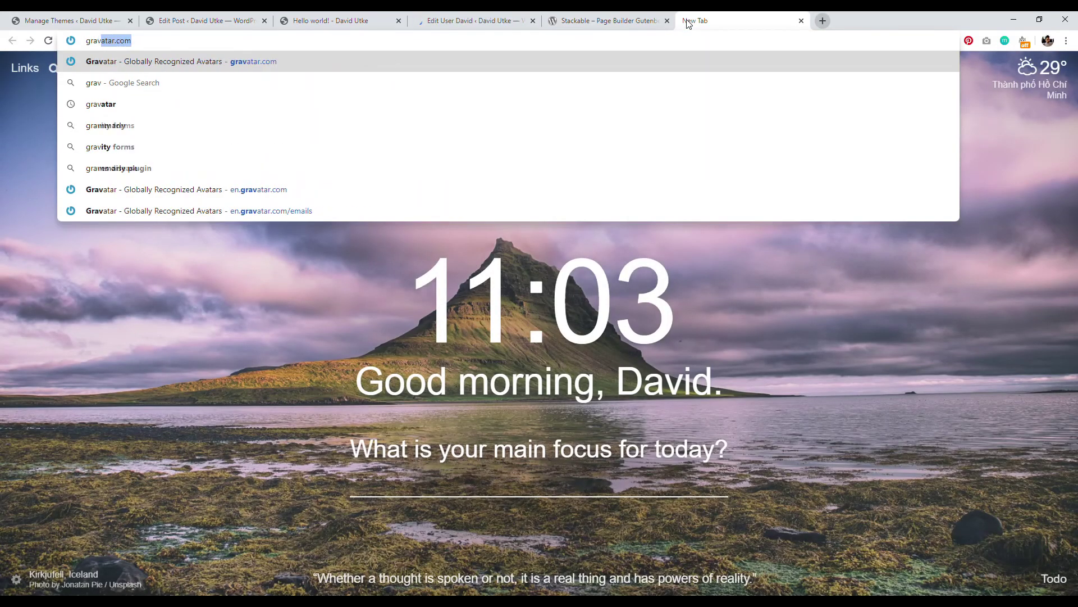
key("Return")
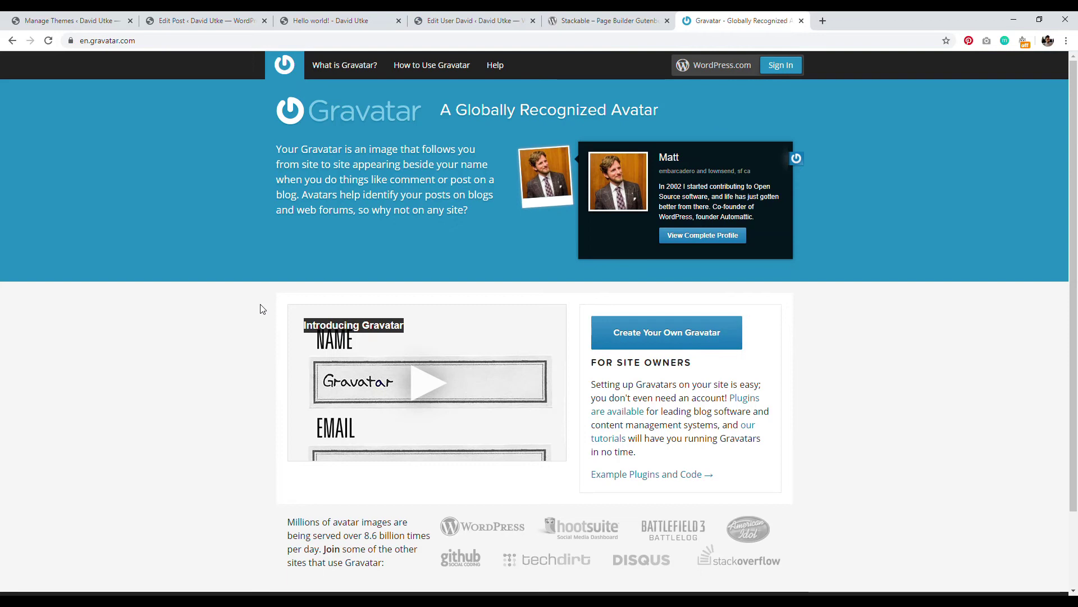
left_click(335, 19)
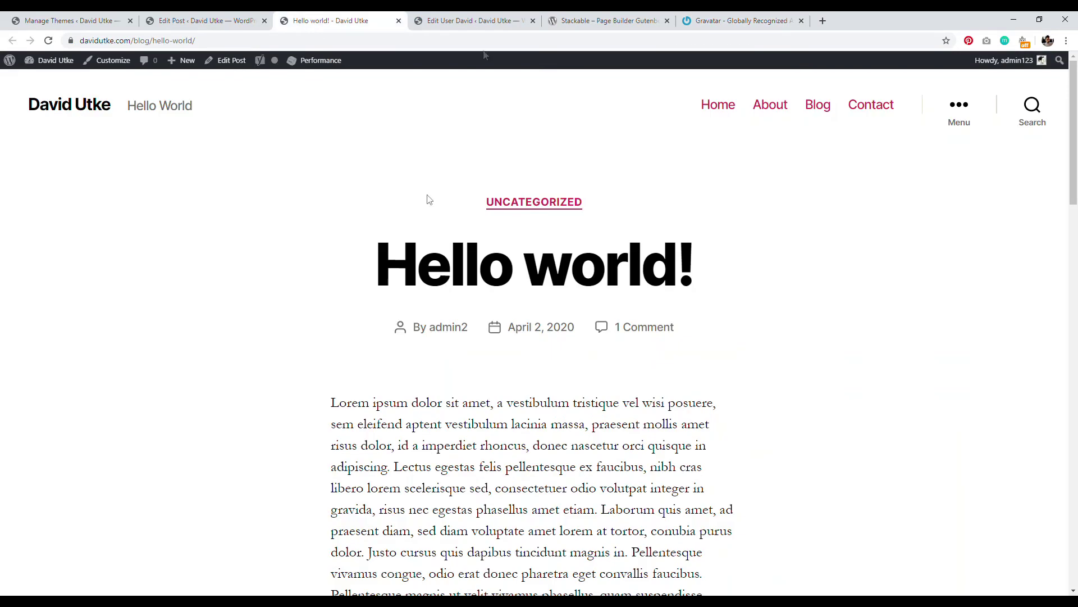
left_click(475, 20)
left_click(629, 21)
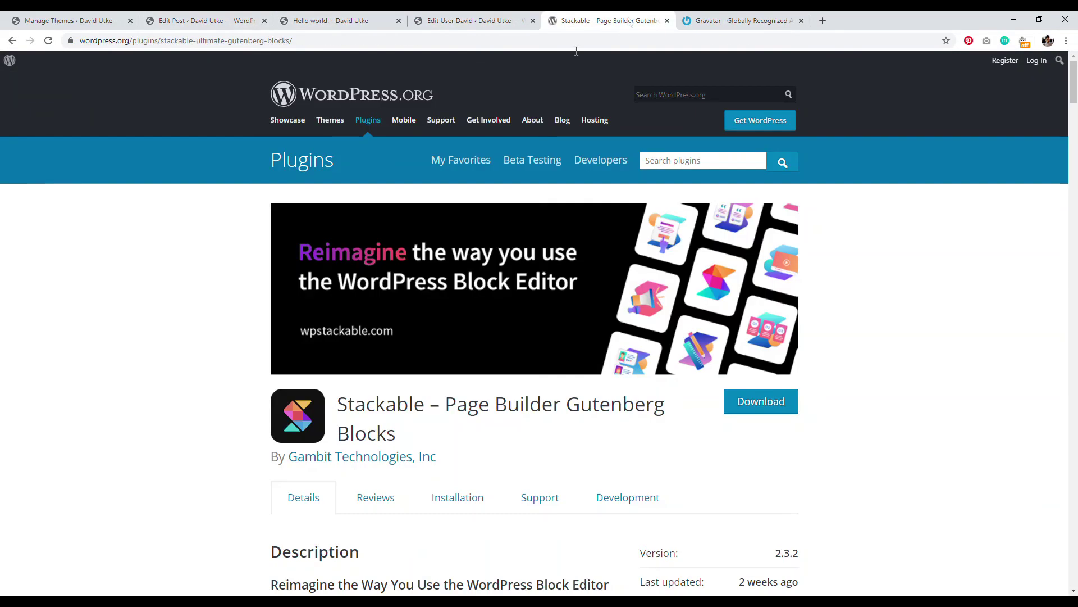
left_click(474, 20)
scroll(207, 387, "down", 5)
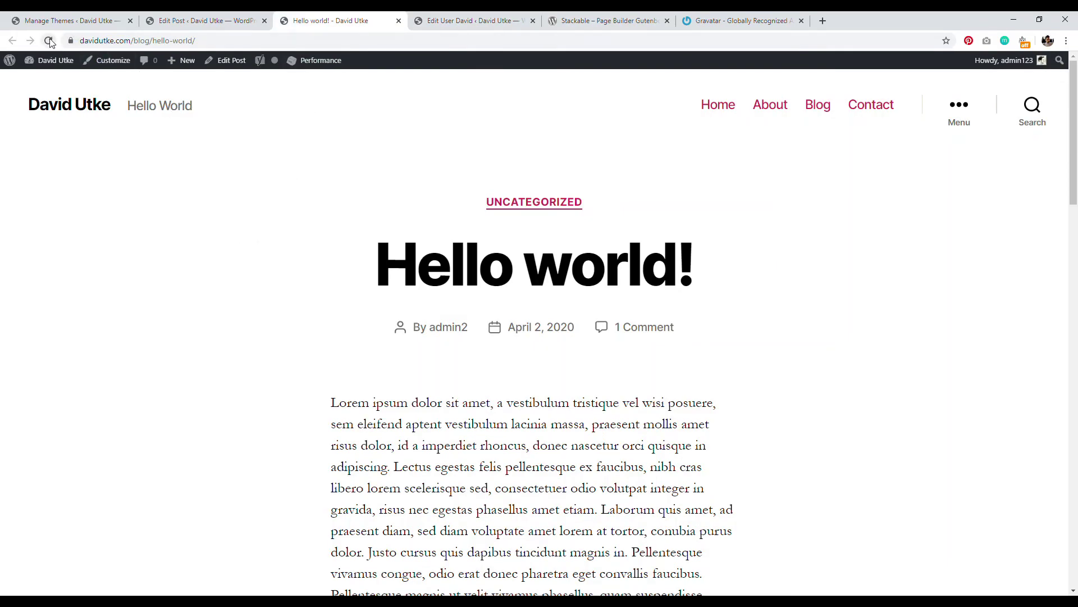
Step: Reload the live Hello world! post to confirm the new byline name, then return to the editor
left_click(49, 40)
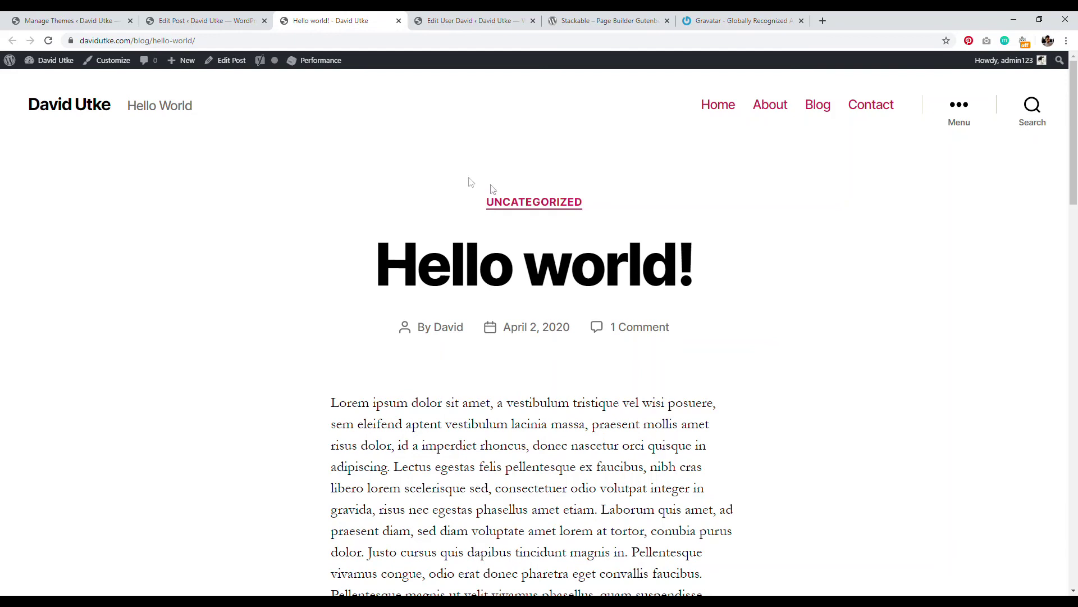
left_click(214, 20)
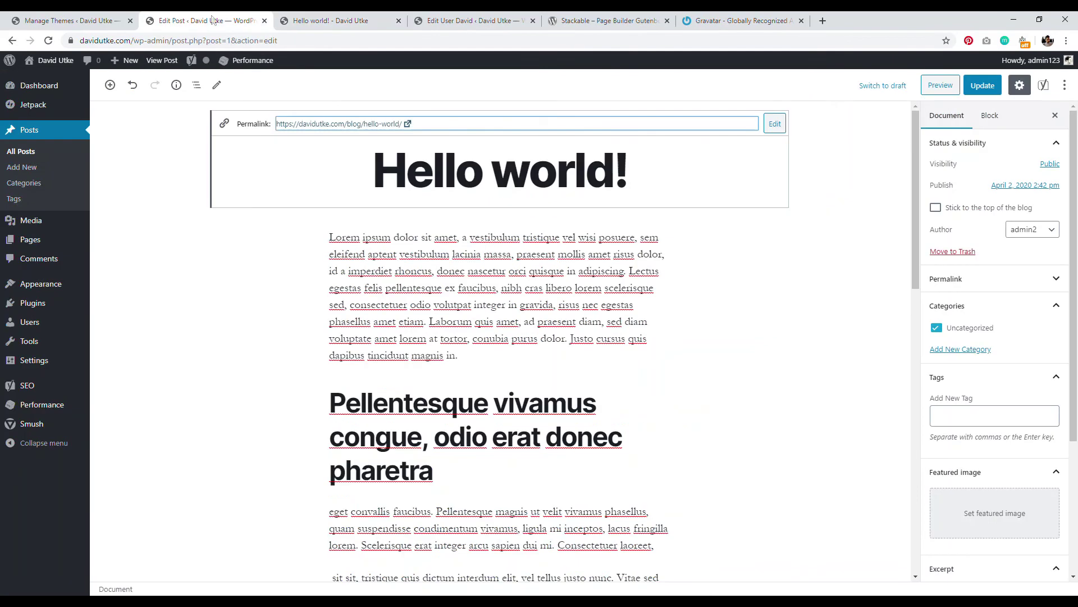
Step: Open the Document sidebar's Add New Category form under Categories and leave it empty
left_click(658, 271)
left_click(939, 119)
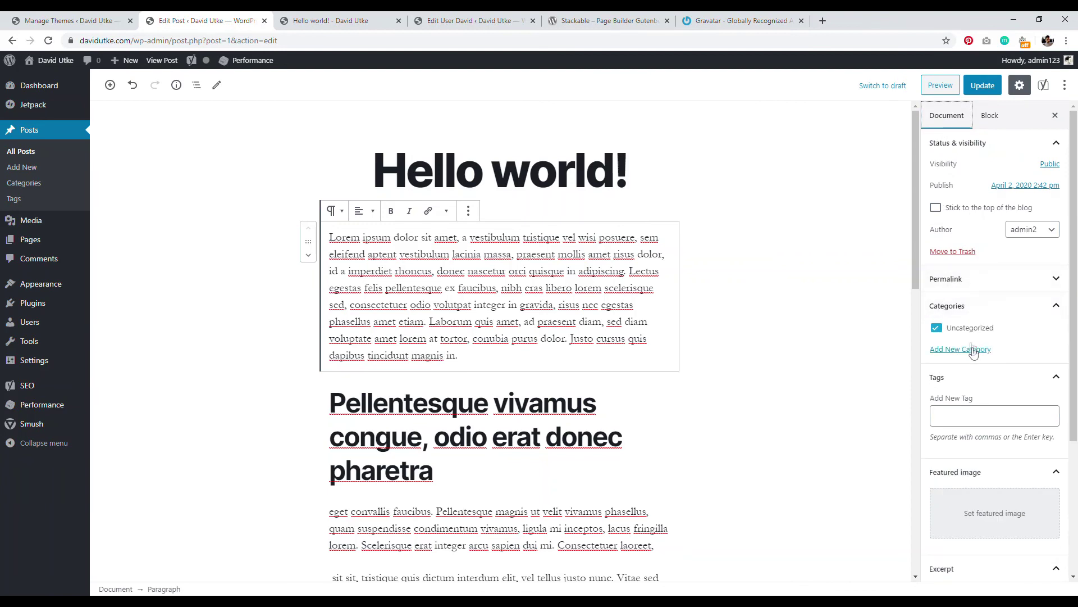
left_click(962, 350)
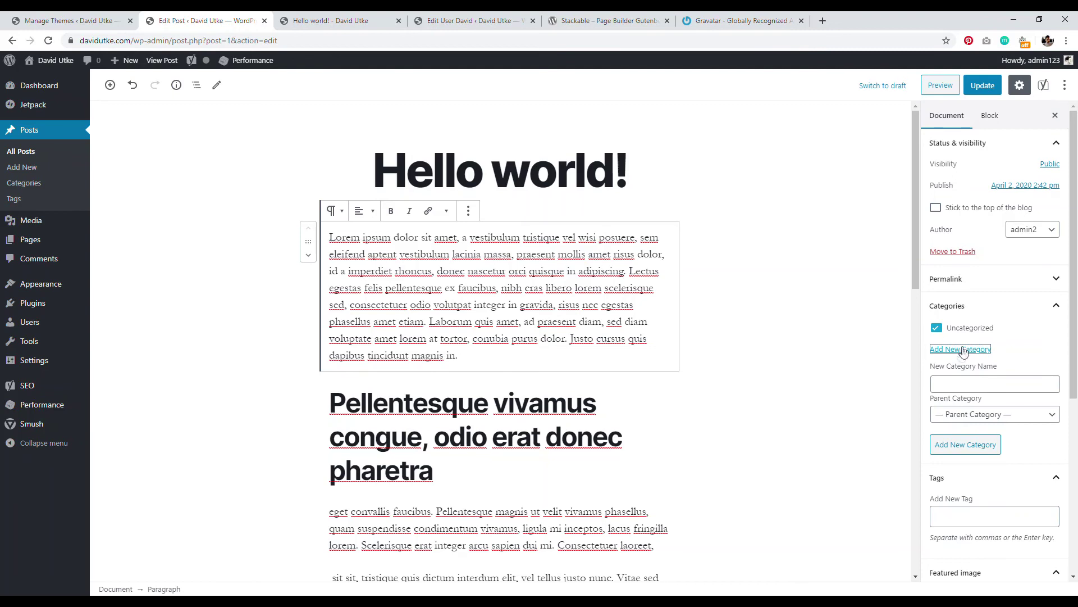
left_click(963, 382)
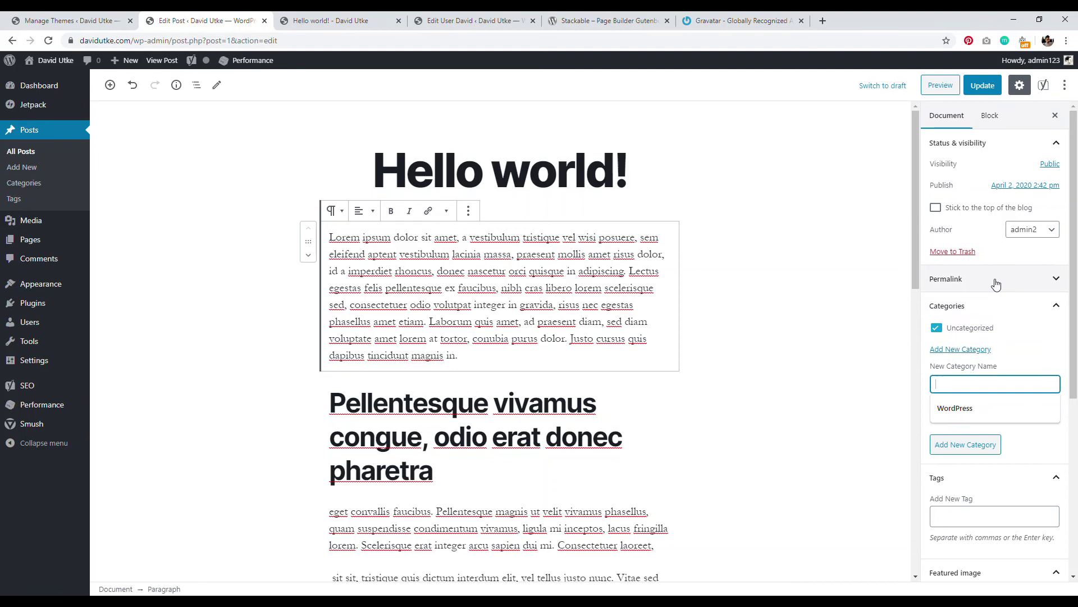
left_click(518, 305)
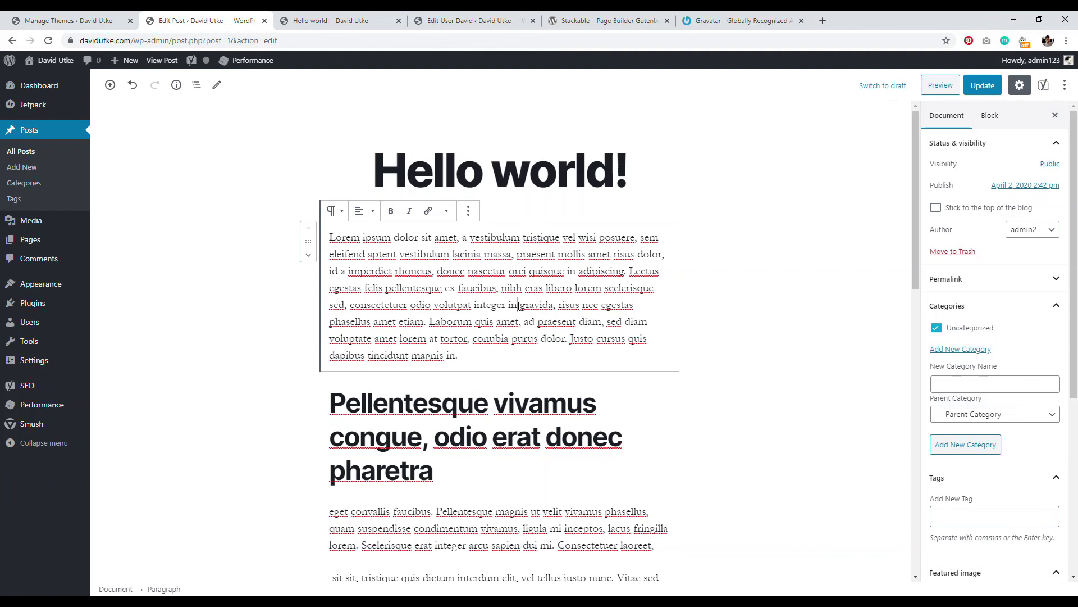
left_click_drag(1074, 221, 1075, 376)
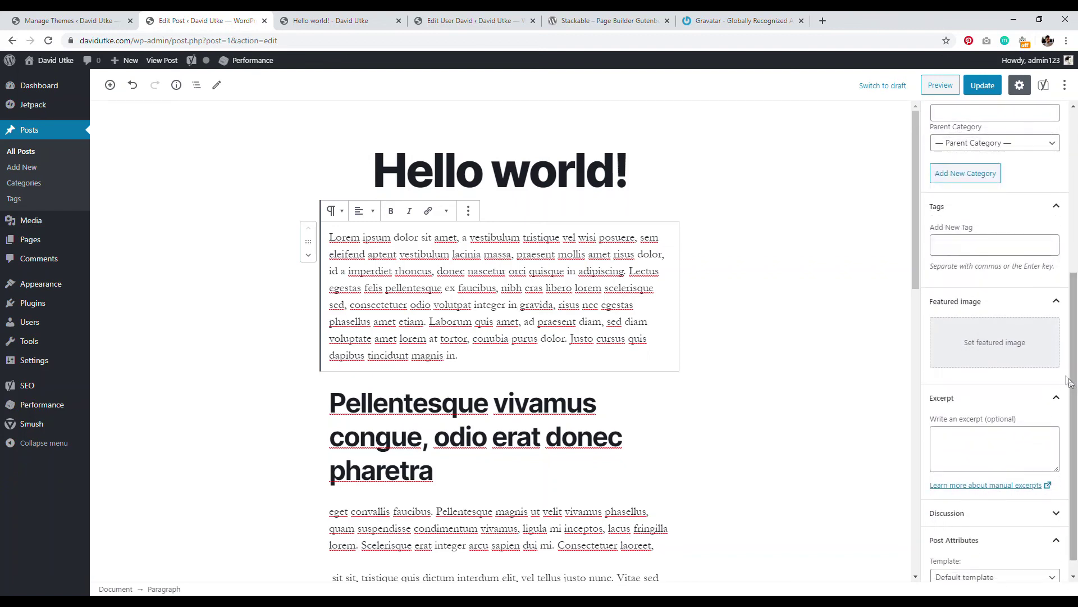
Step: Preview and close the featured image window, then load websitecreativepro.com in a new tab
left_click(982, 341)
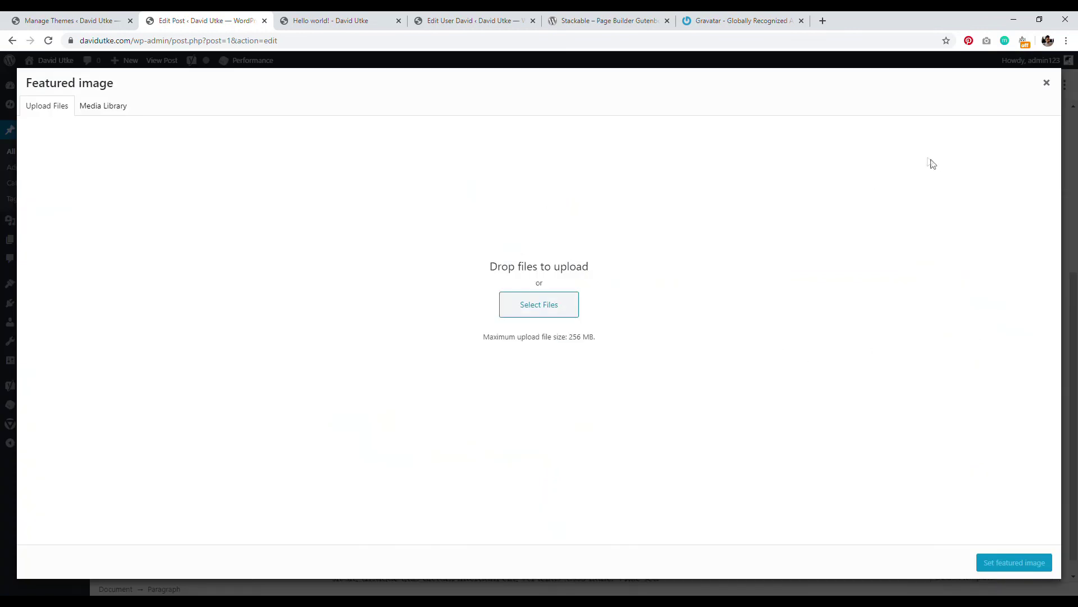
left_click(1047, 82)
left_click(822, 21)
type("websitecreativepro.com")
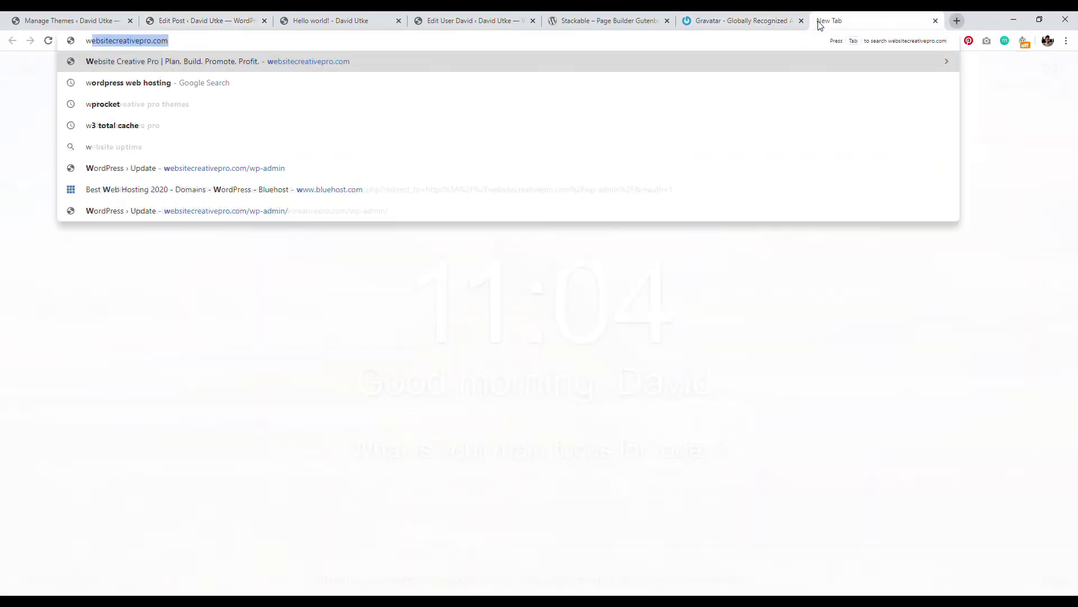
key("Return")
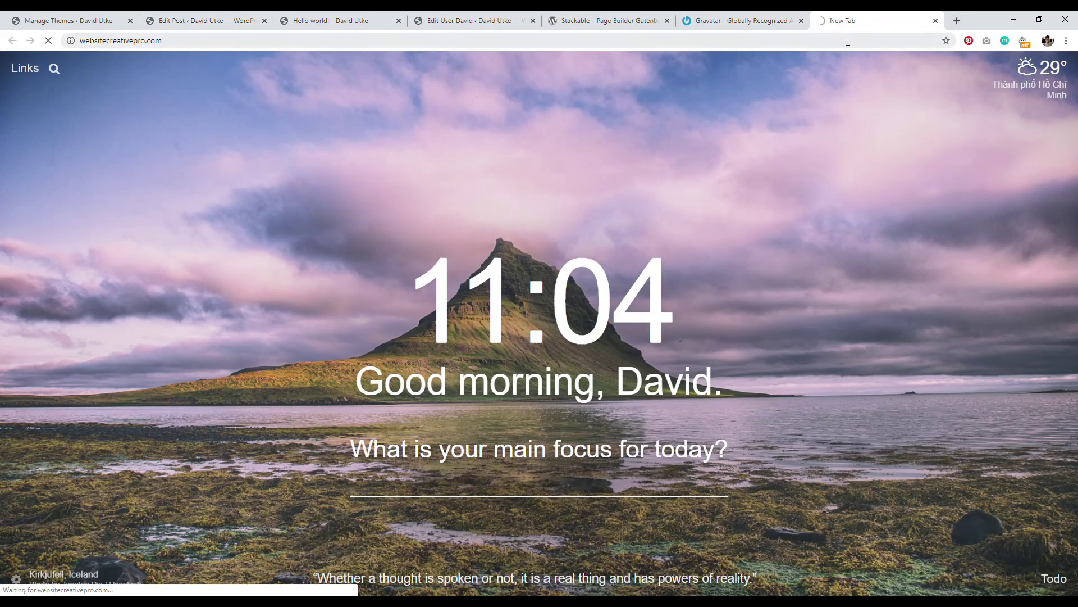